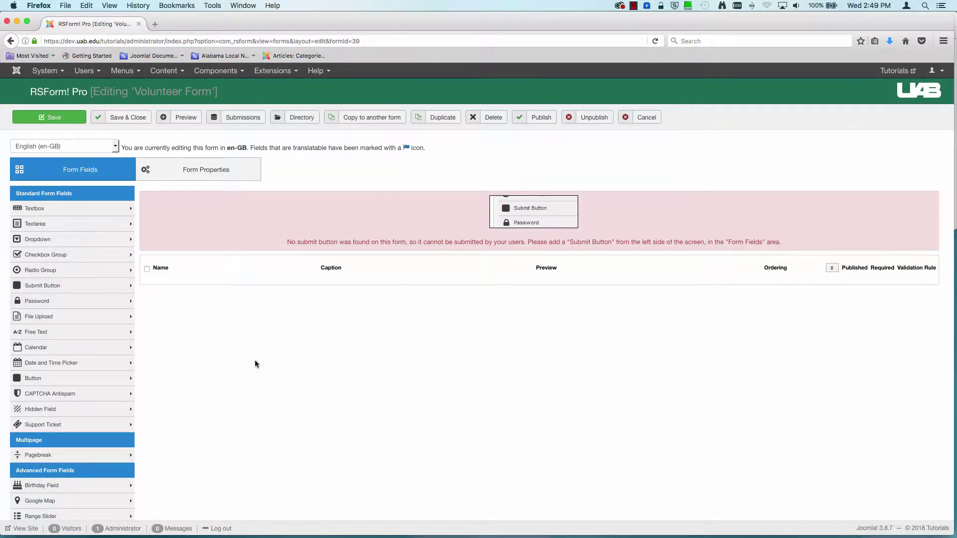
Step: Add a Free Text field named Header 1 with the text <b>Volunteer Form</b>, and save it
click(30, 333)
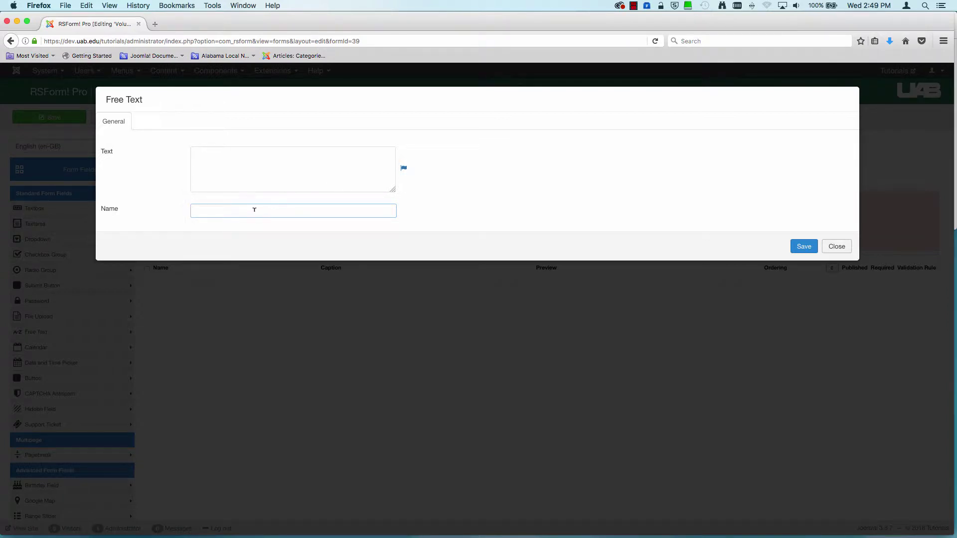
text(Header 1)
click(212, 153)
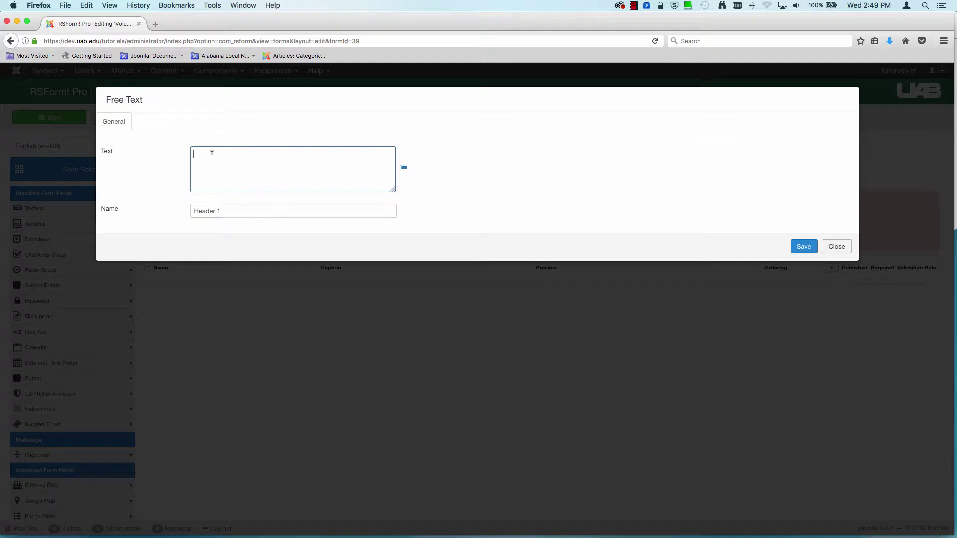
text(Volunteer)
text( Form)
text(<)
text(b)
text(>)
click(256, 150)
text(</b)
click(804, 248)
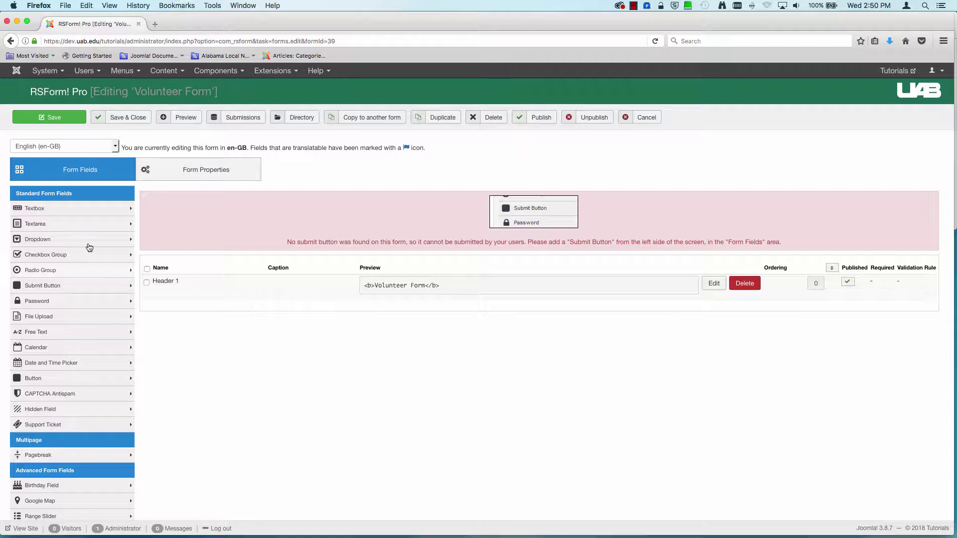
Step: Create a textbox named 'Full Name', reuse 'Full Name' as its caption, and save it
click(93, 208)
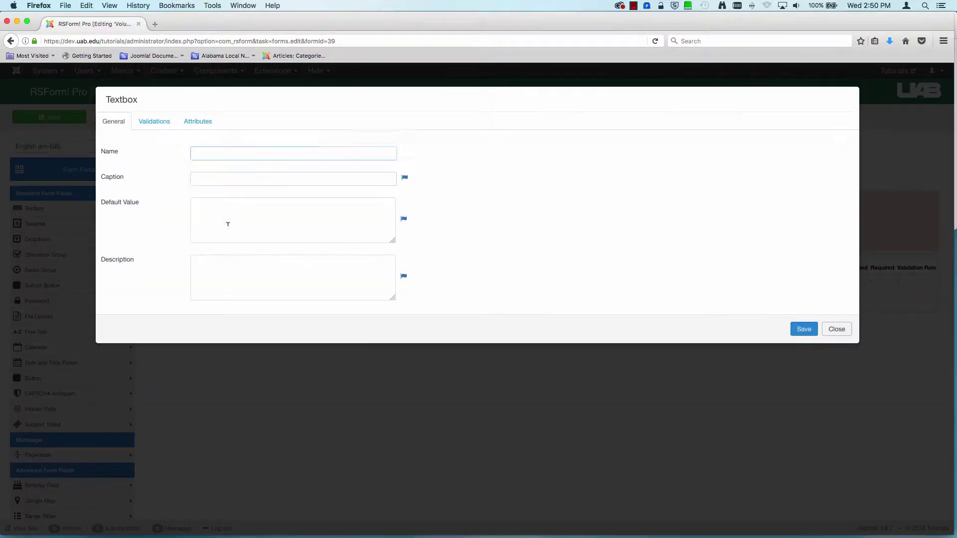
click(209, 152)
text(Full Name)
drag(259, 151, 144, 159)
key(super+c)
click(206, 179)
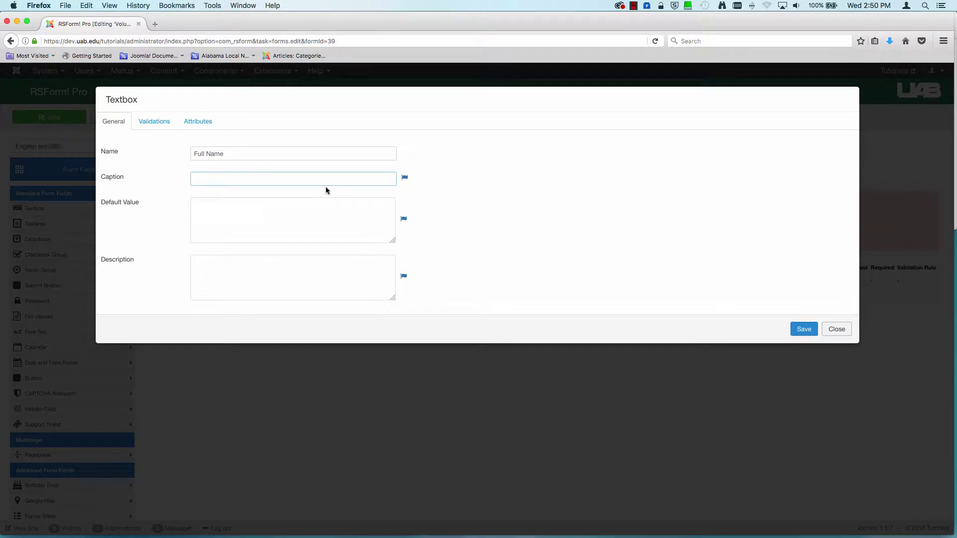
mouse_move(111, 157)
key(super+v)
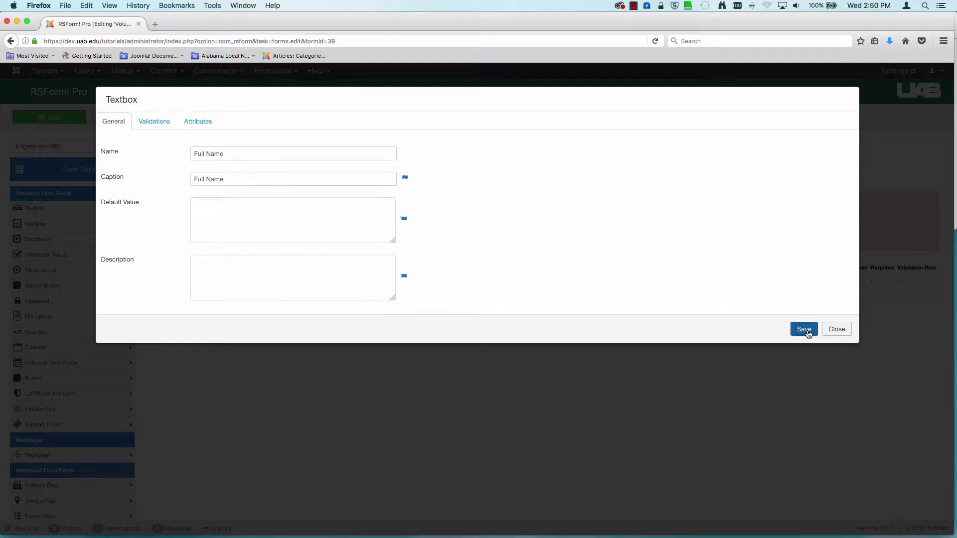
click(808, 333)
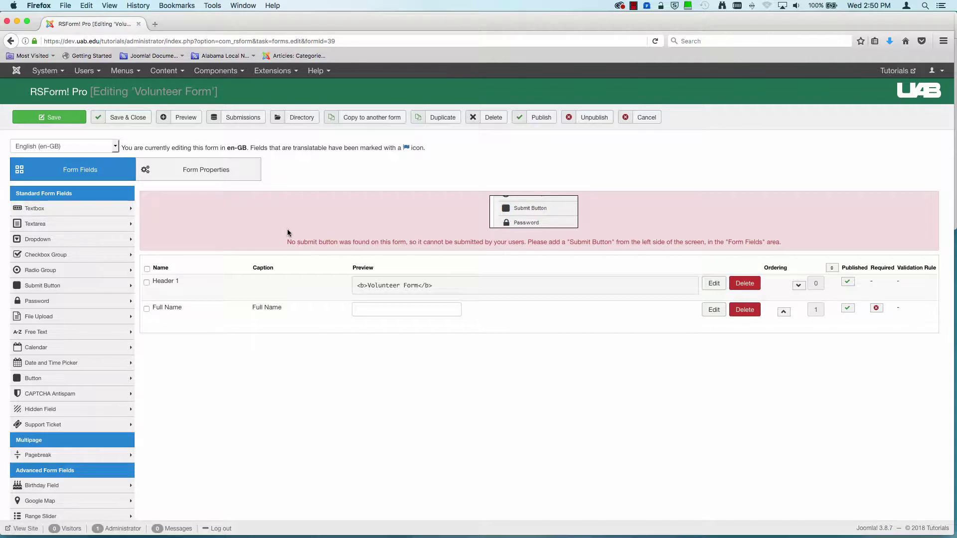
Step: Start a new textbox named Email and give it the caption Email
click(38, 208)
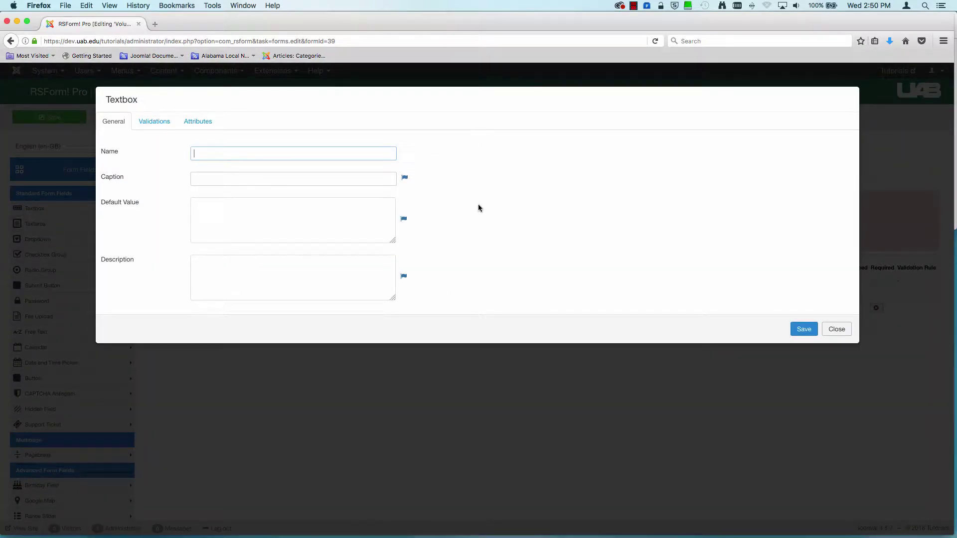
text(Email)
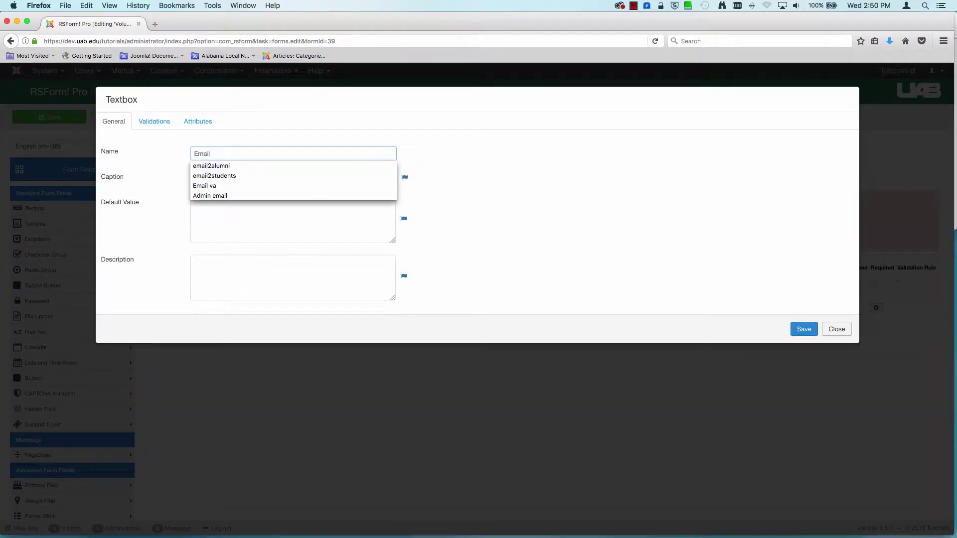
click(601, 208)
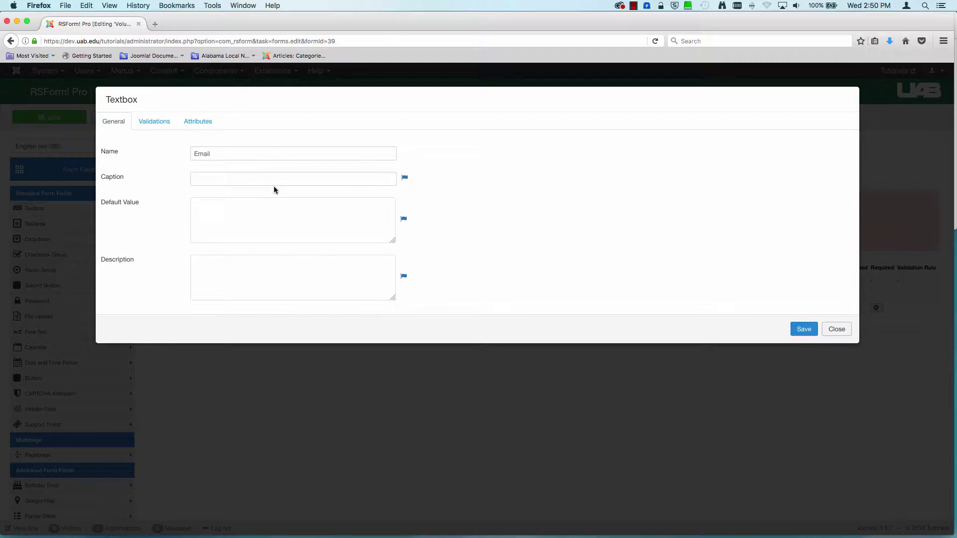
click(147, 153)
key(super+c)
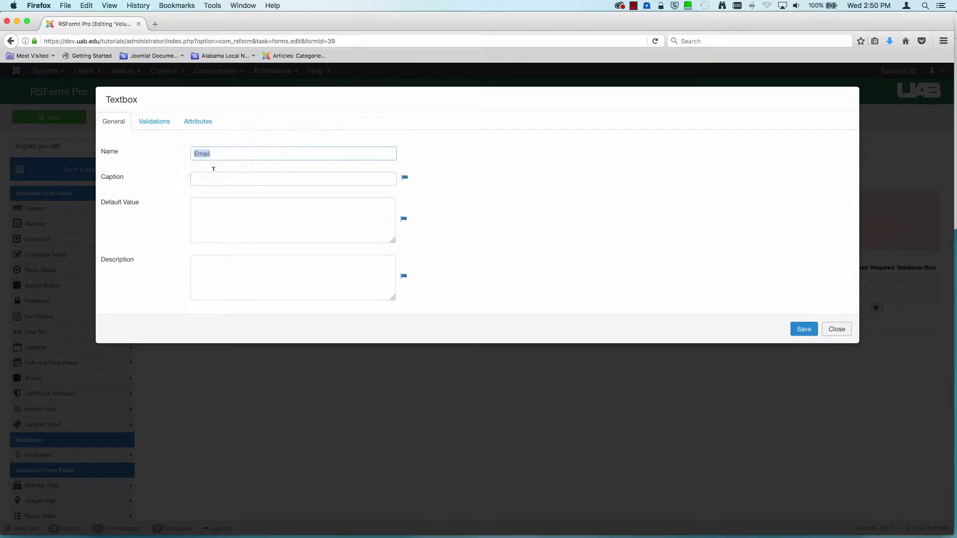
click(229, 178)
key(super+v)
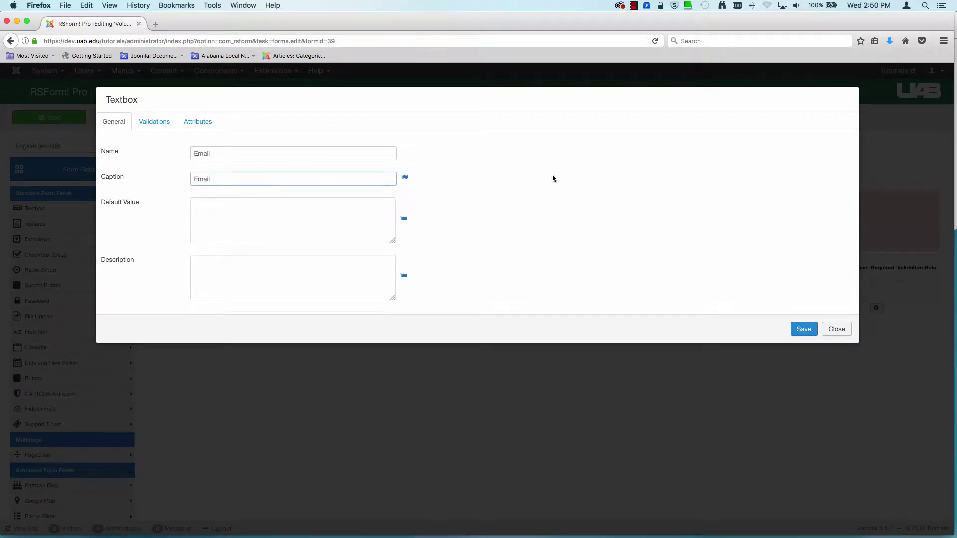
Step: Make Email required with Email Address validation and the message 'Please include an email address', then save
click(154, 122)
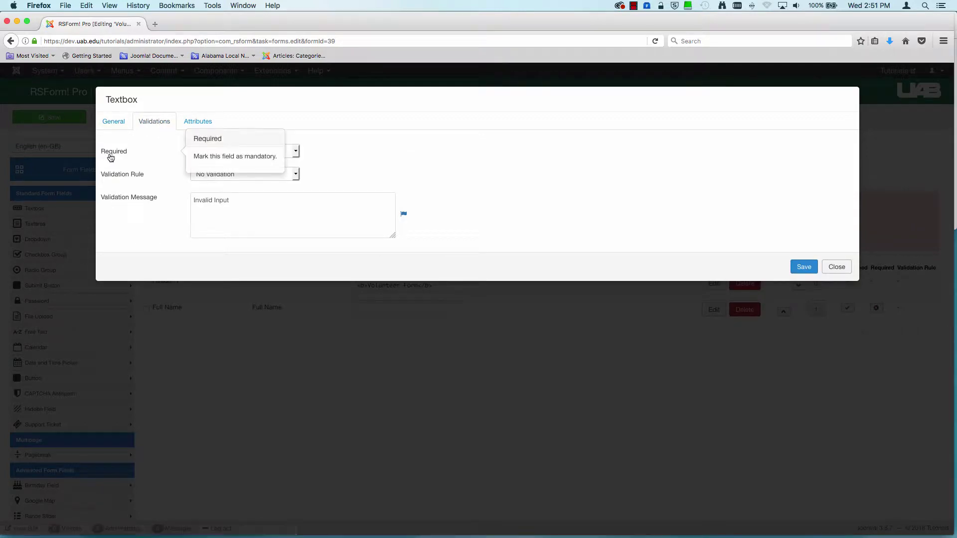
click(229, 154)
click(214, 173)
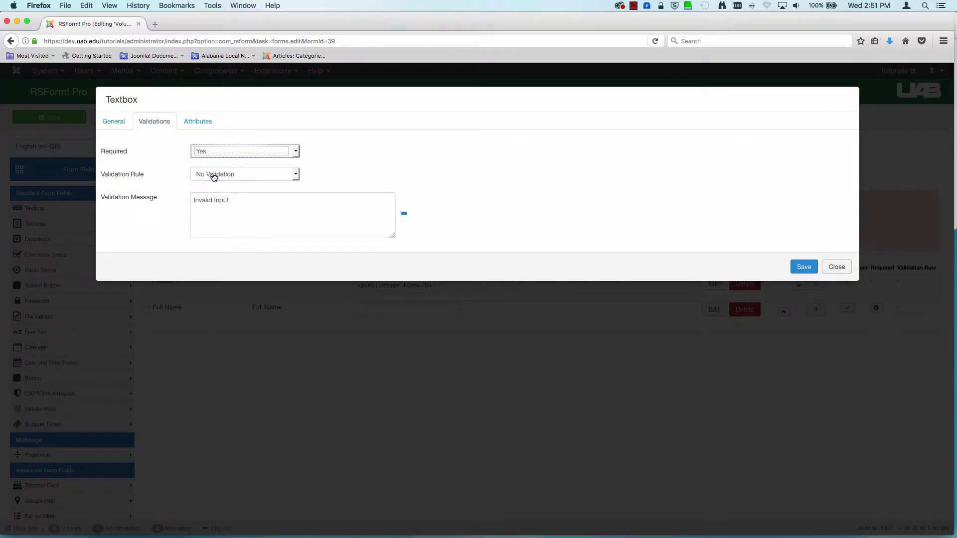
click(214, 175)
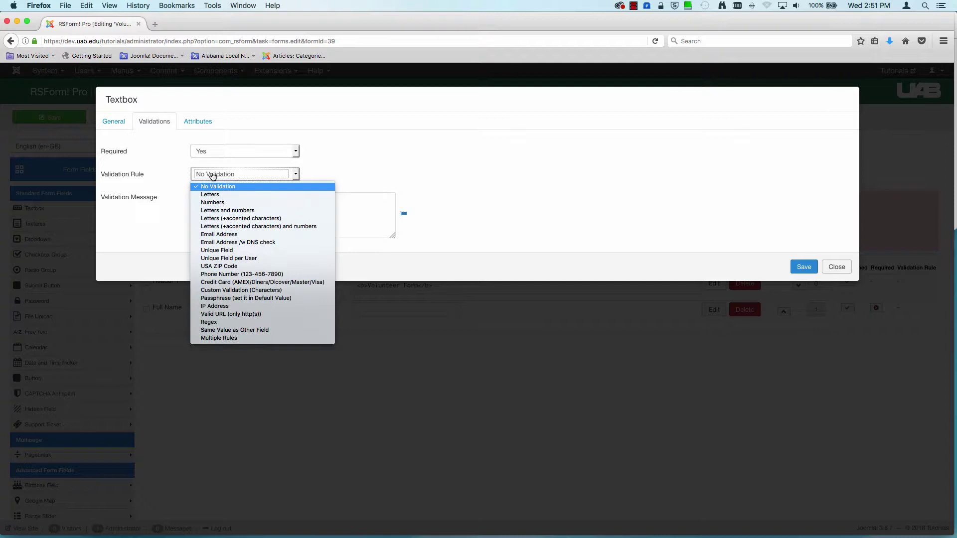
click(220, 235)
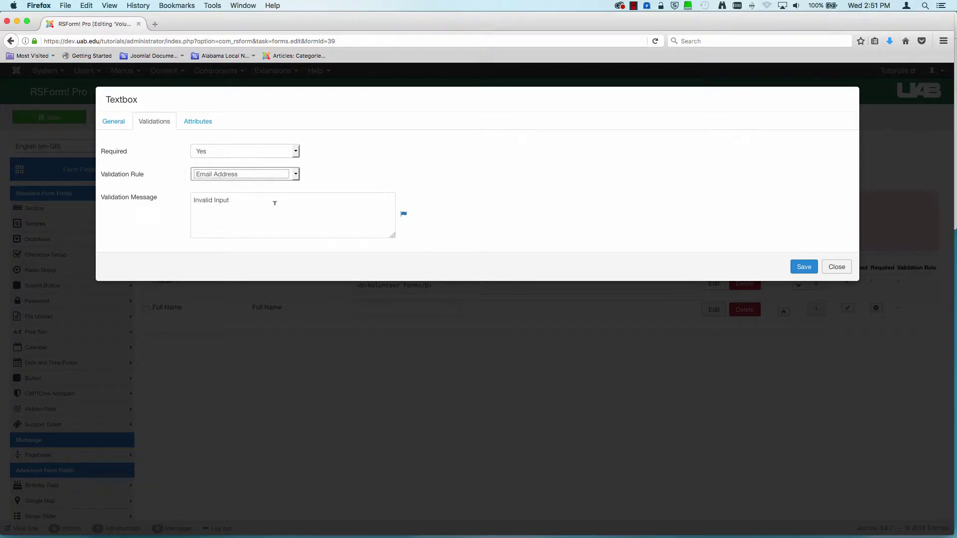
triple_click(275, 203)
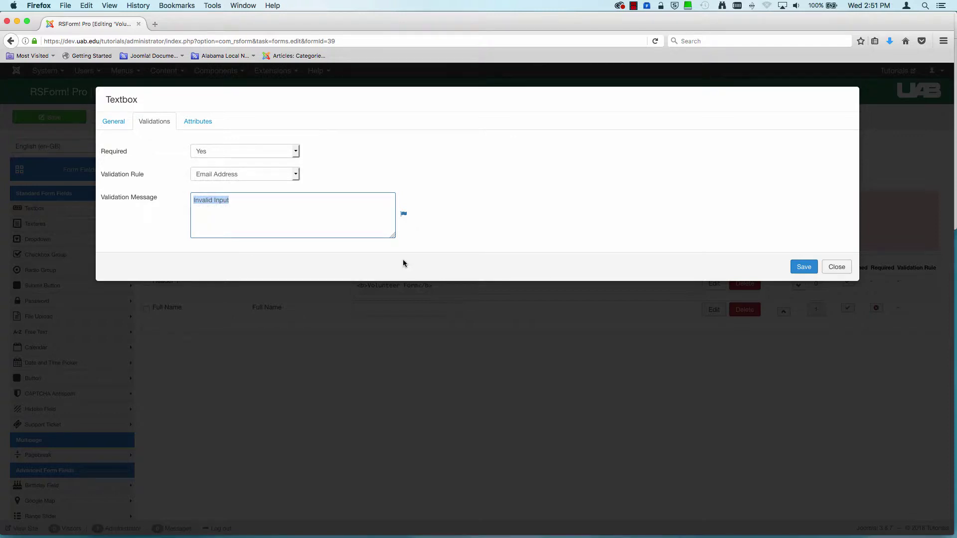
text(Please include an email adddr)
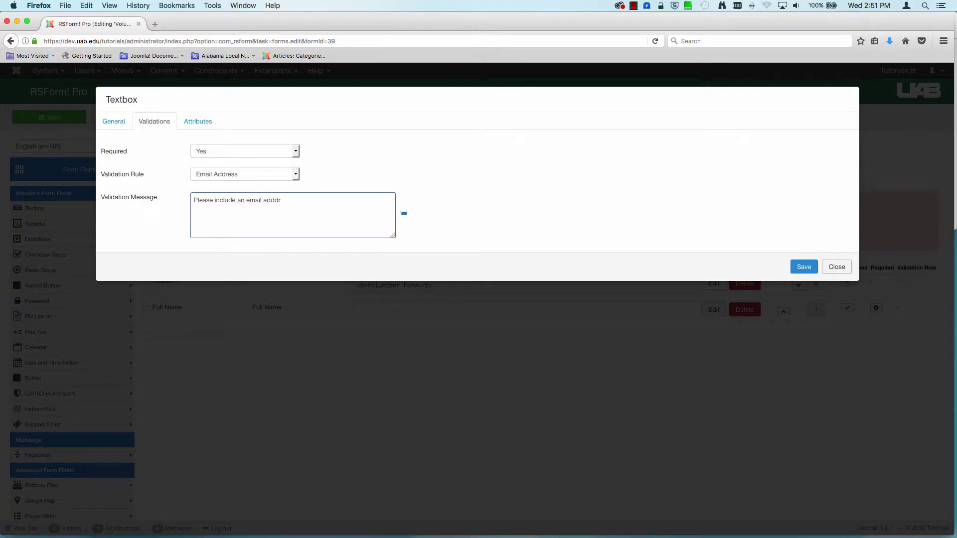
key(BackSpace)
key(BackSpace)
key(BackSpace)
text(dress)
click(808, 269)
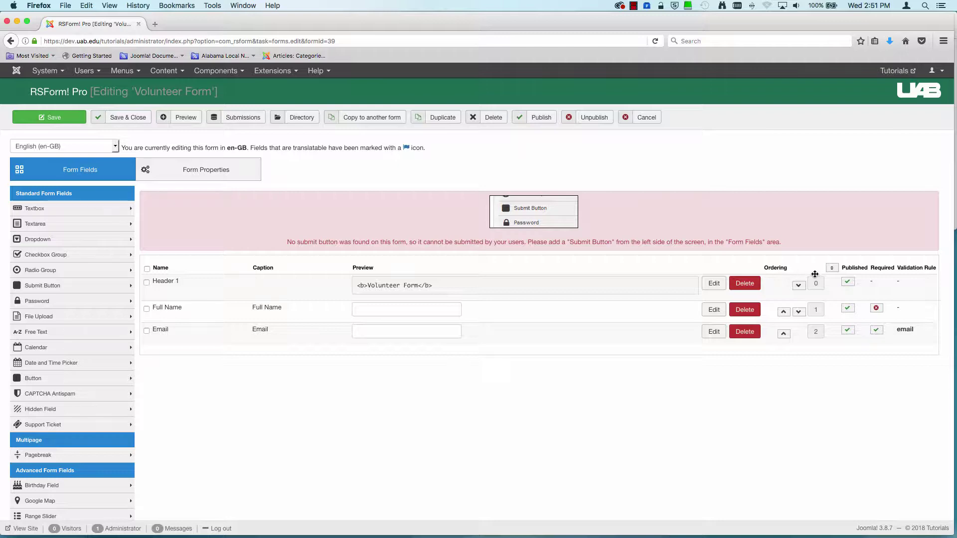
Step: Start a dropdown named Event captioned 'I would like to volunteer for'
click(76, 241)
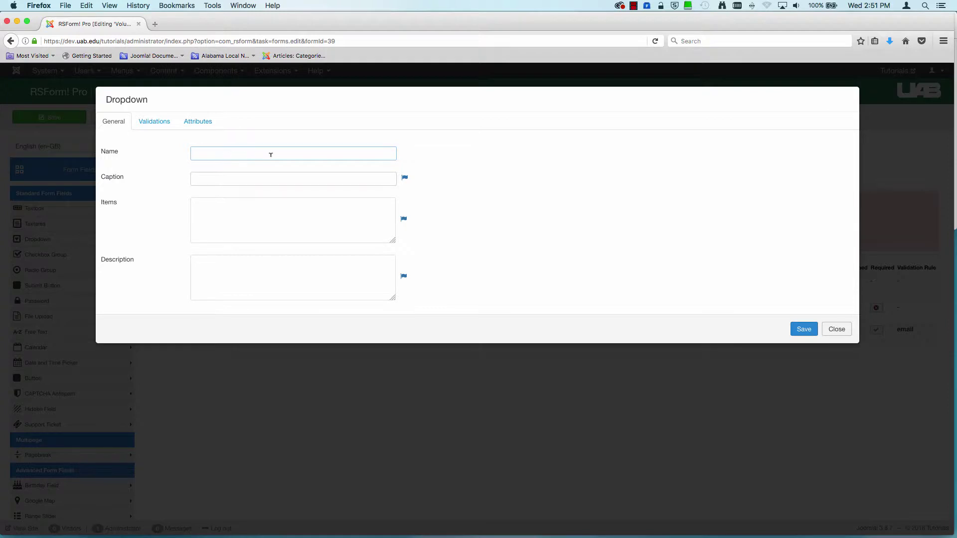
text(Event)
click(228, 173)
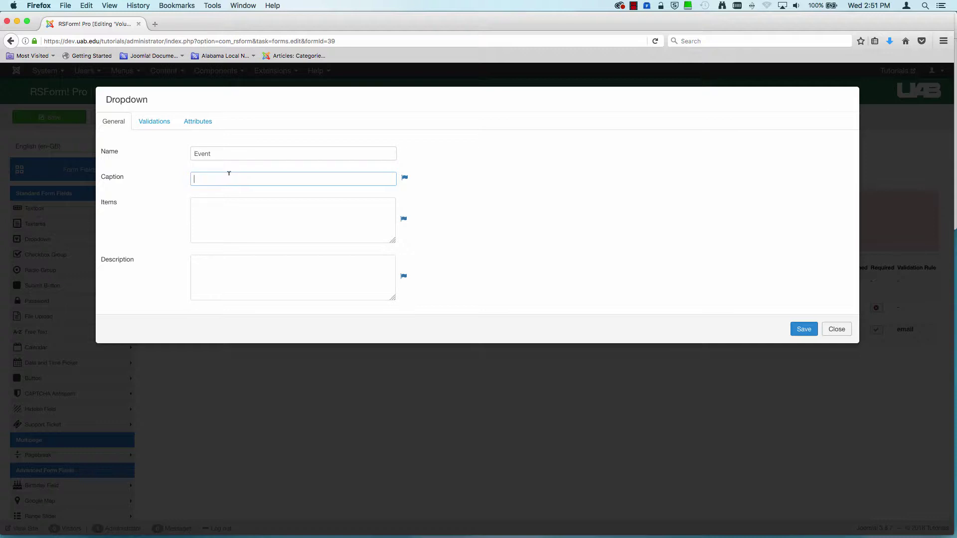
text(I would like to volunteer for:)
Step: List items 5Krun, Film Festival, Concert, Fireworks Show, Cultural Food Fair and Other, then save
click(202, 205)
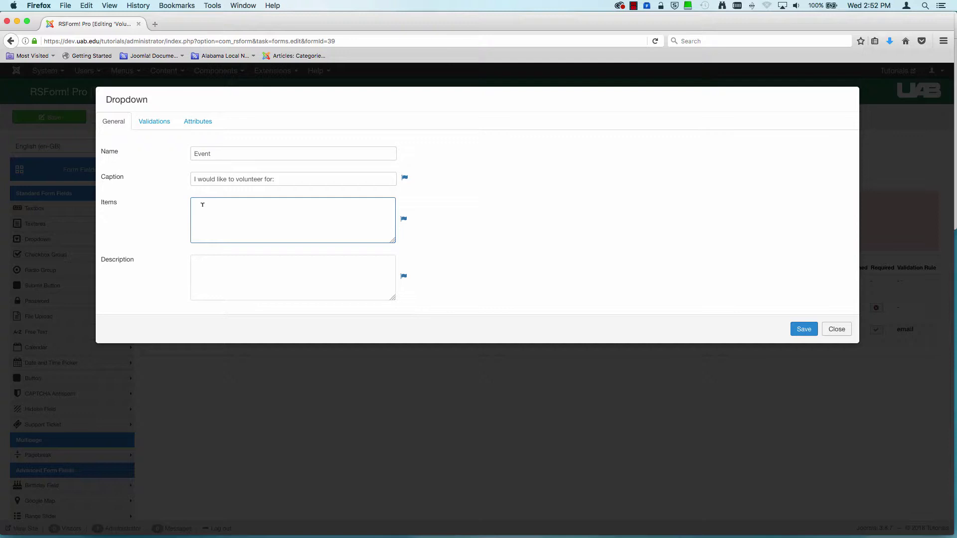
text(5Krun)
key(Return)
text(Film Festiv)
text(al )
text(Concert )
text(Fire)
text(works)
text( Show)
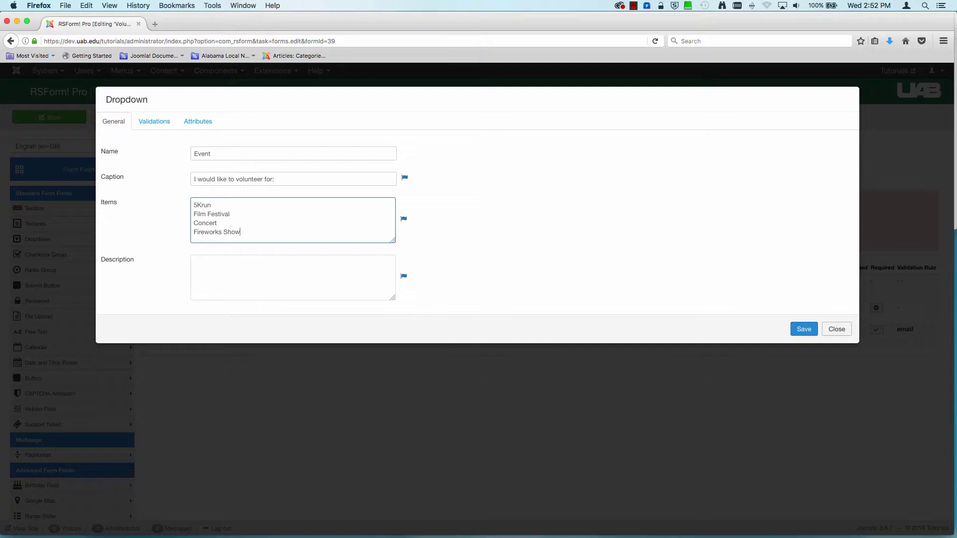
key(Return)
text(Cult)
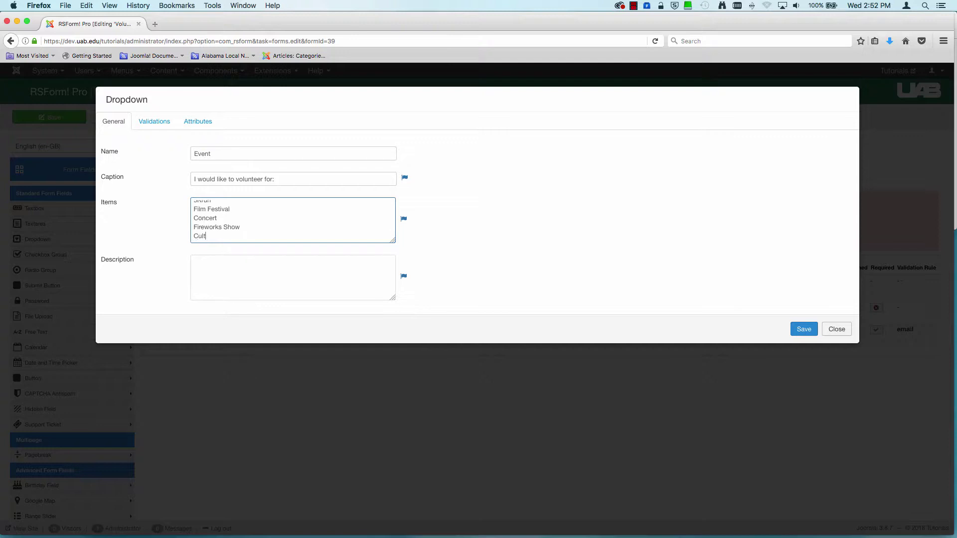
text(ural Food Fa)
text(ir)
key(Return)
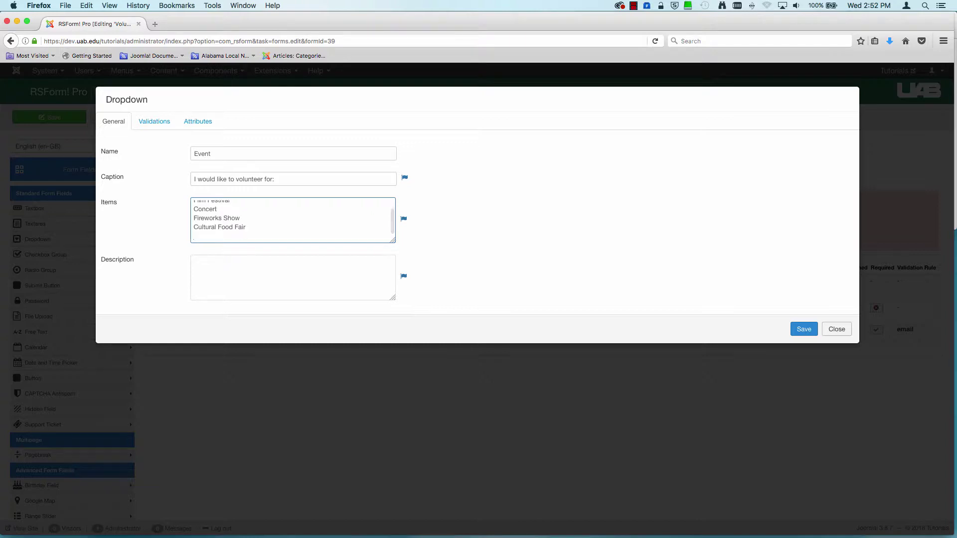
text(Other)
drag(210, 236, 169, 234)
click(807, 331)
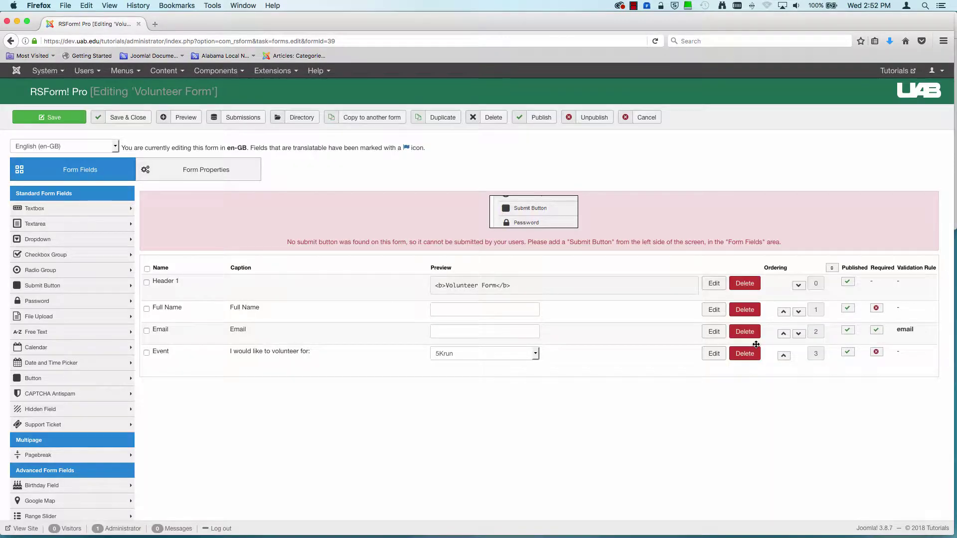
Step: Start a checkbox group named Experience captioned 'I have experience in the following areas'
click(55, 255)
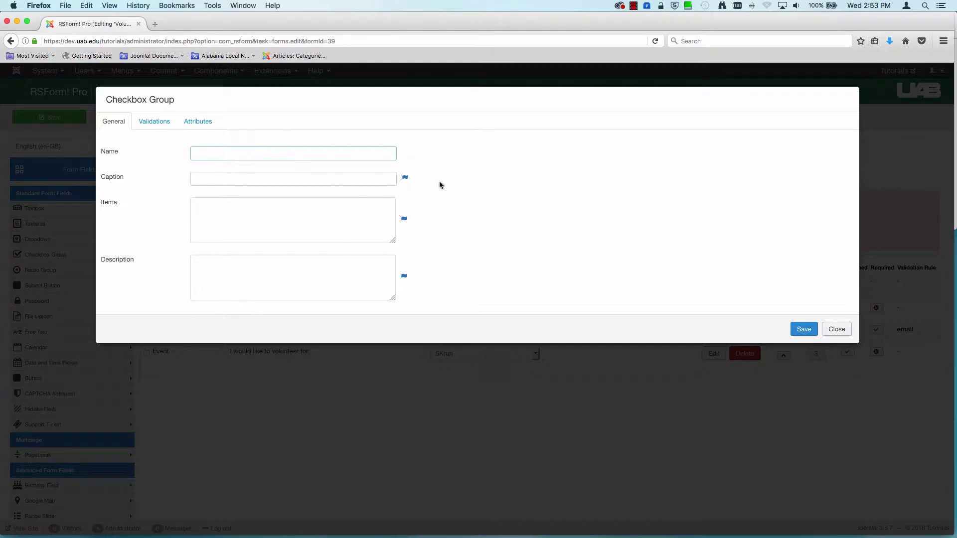
text(Experience)
click(299, 178)
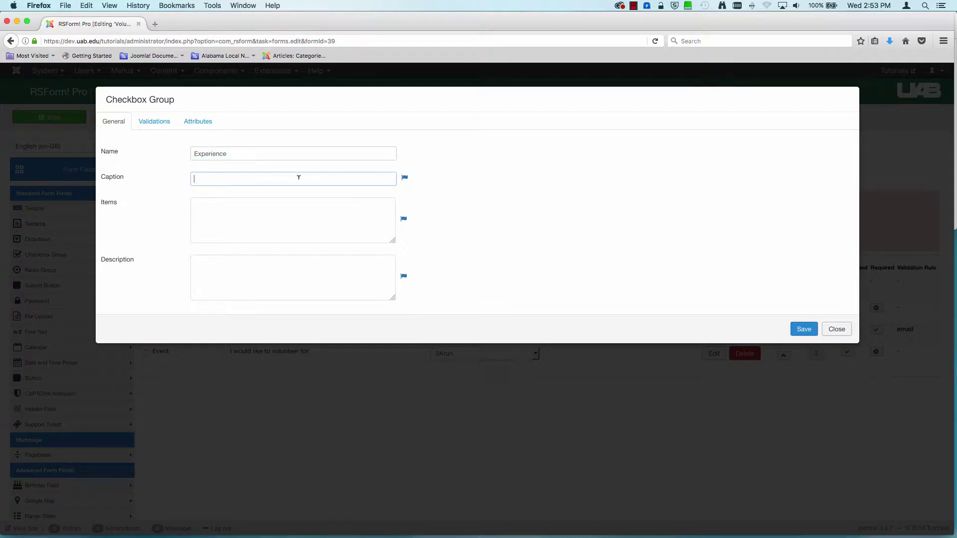
text(I have experience in the following areas)
Step: Enter options Alumni, Students, Athletics, Campus Life, Academics, Arts and Human resources, then save
click(238, 203)
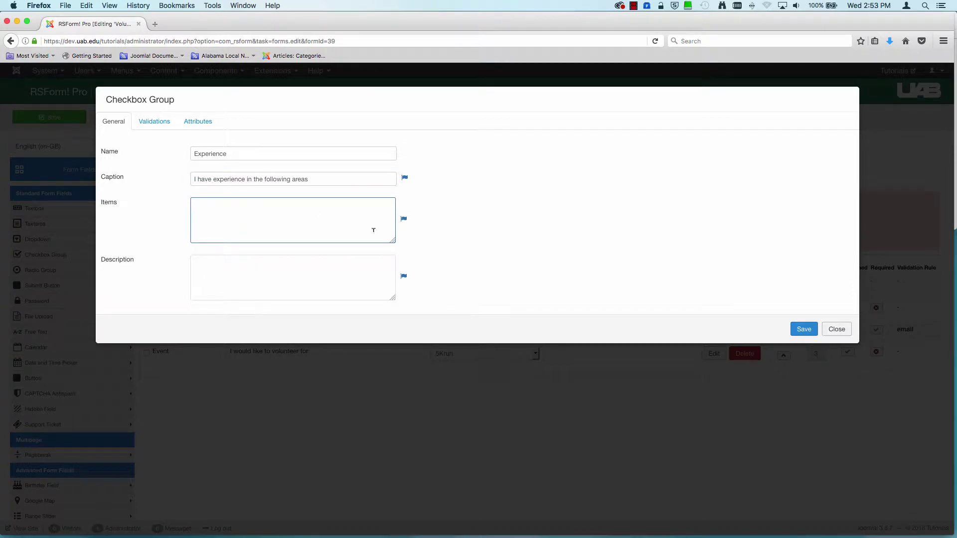
text(Alumni)
key(Return)
text(Students Athletics Campus Life)
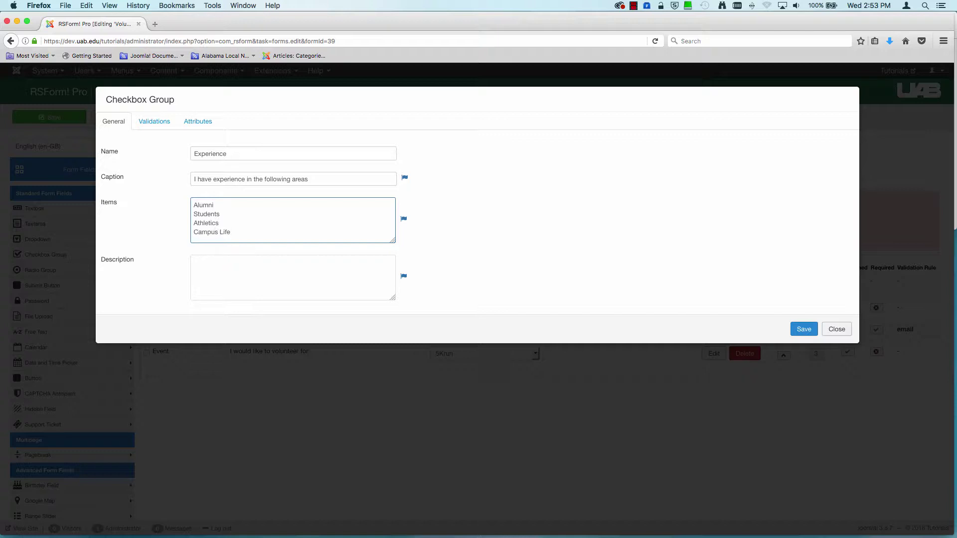
key(Return)
text(A)
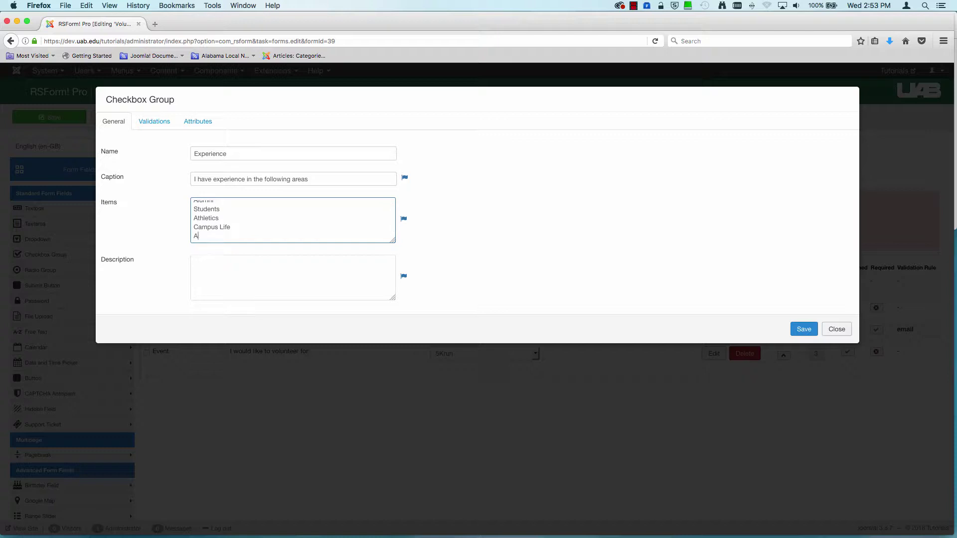
text(cademics)
key(Return)
text(Arts)
key(Return)
text(Human res)
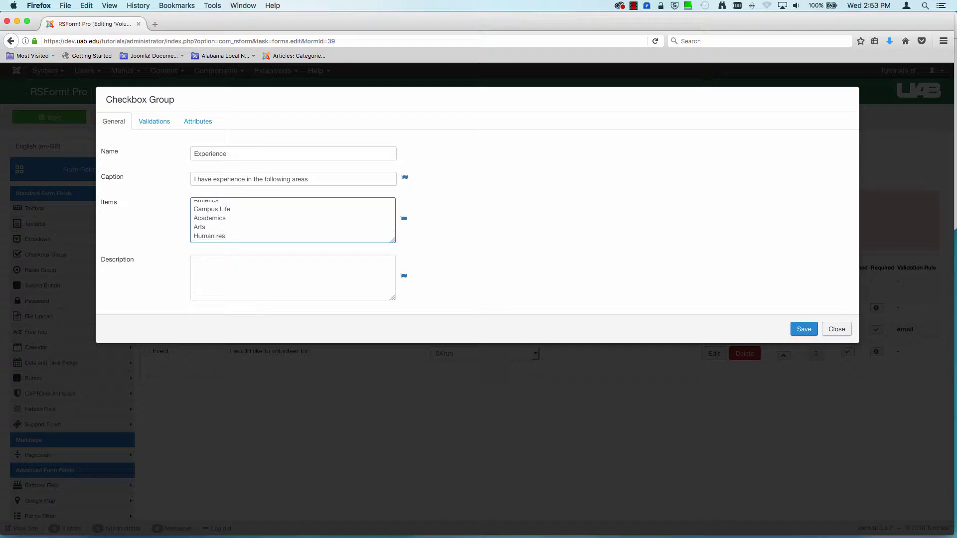
text(ources)
key(Return)
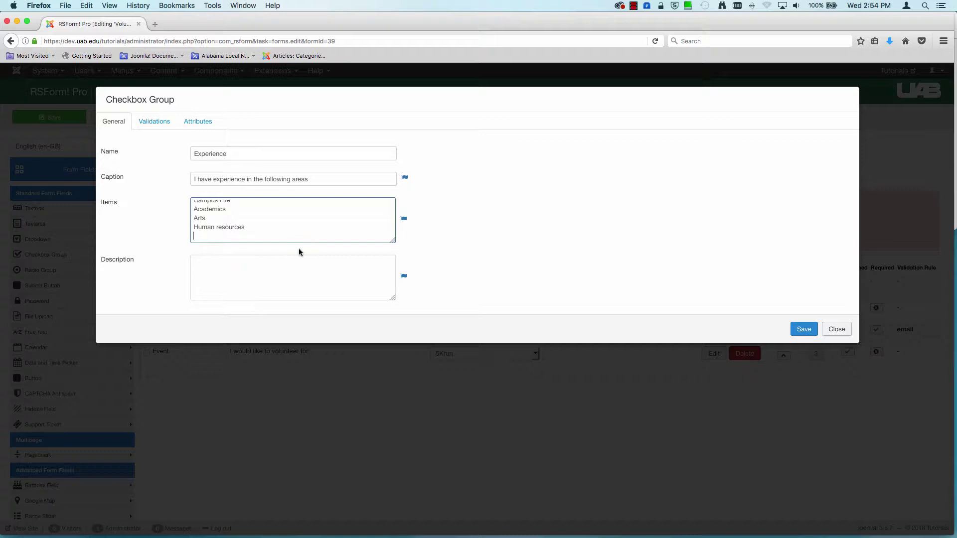
click(804, 330)
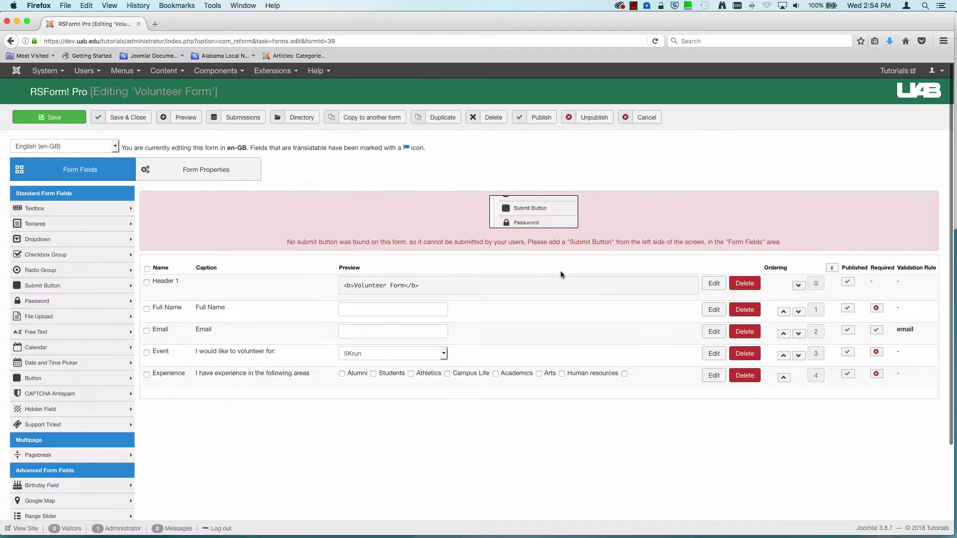
Step: Delete the blank line after Human resources in the Experience items and save the group
click(714, 375)
scroll(356, 228, down, 2)
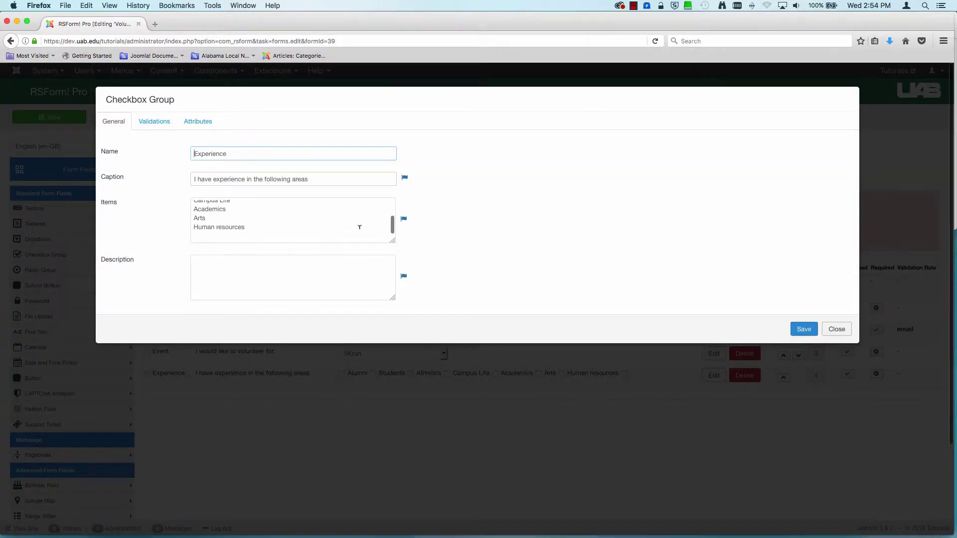
click(248, 235)
key(BackSpace)
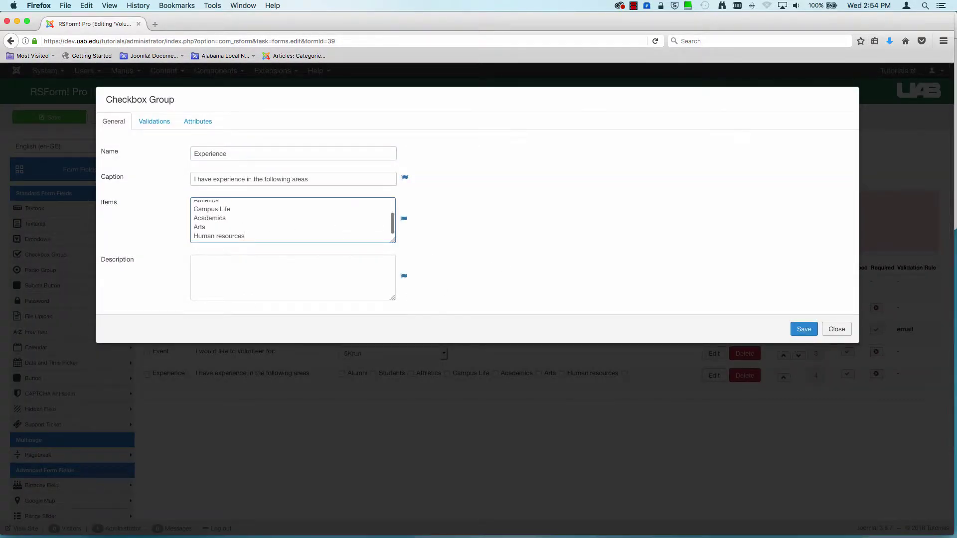
click(804, 330)
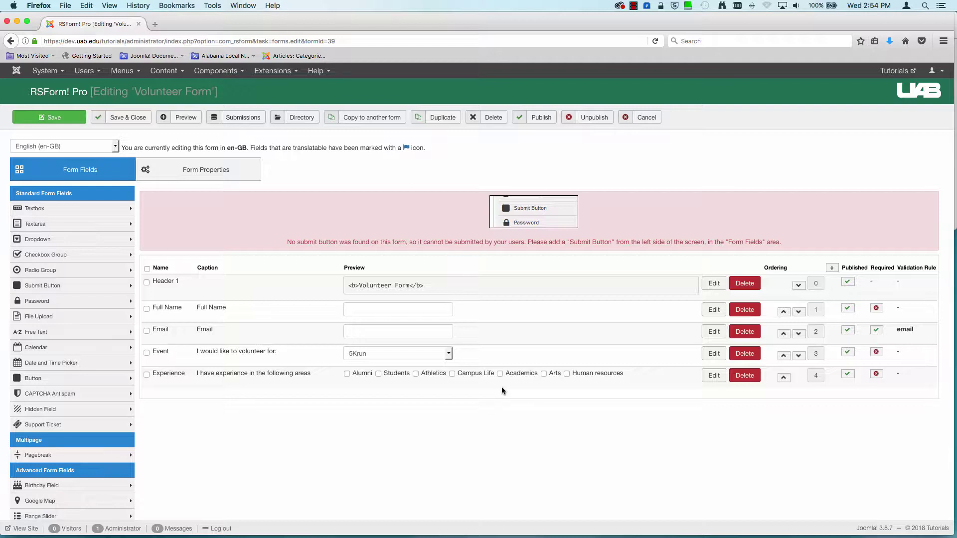
scroll(502, 391, down, 2)
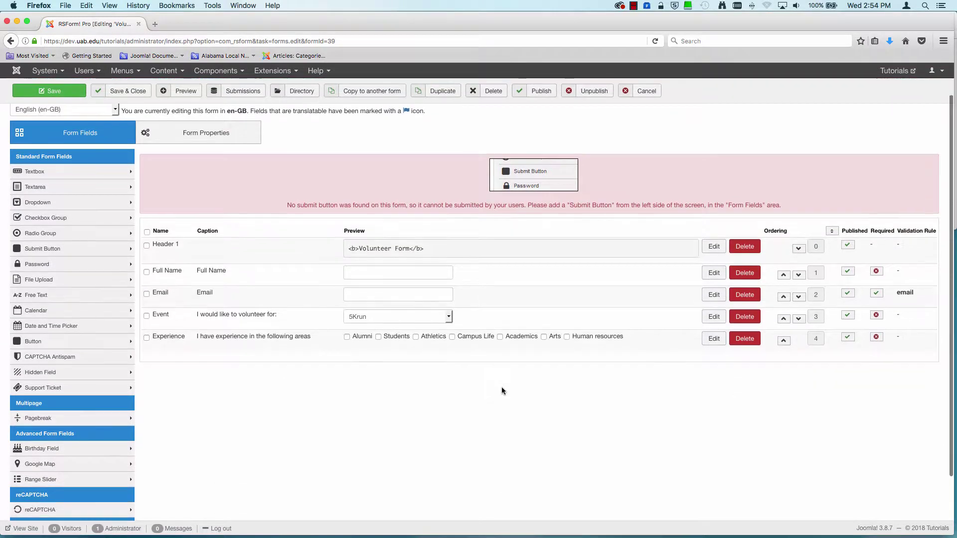
scroll(502, 391, down, 2)
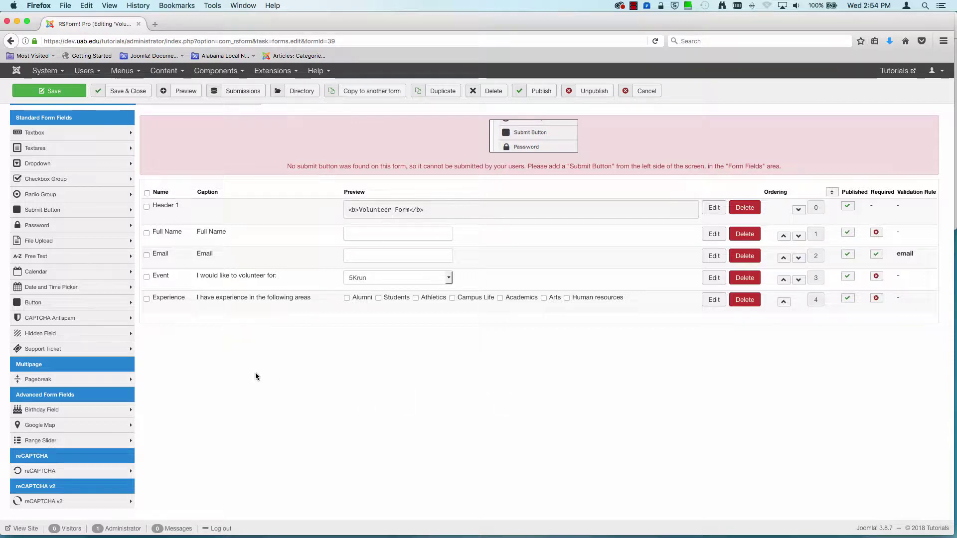
Step: Add a text area named Description captioned 'Please tell us about your past volunteer experiences'
click(33, 148)
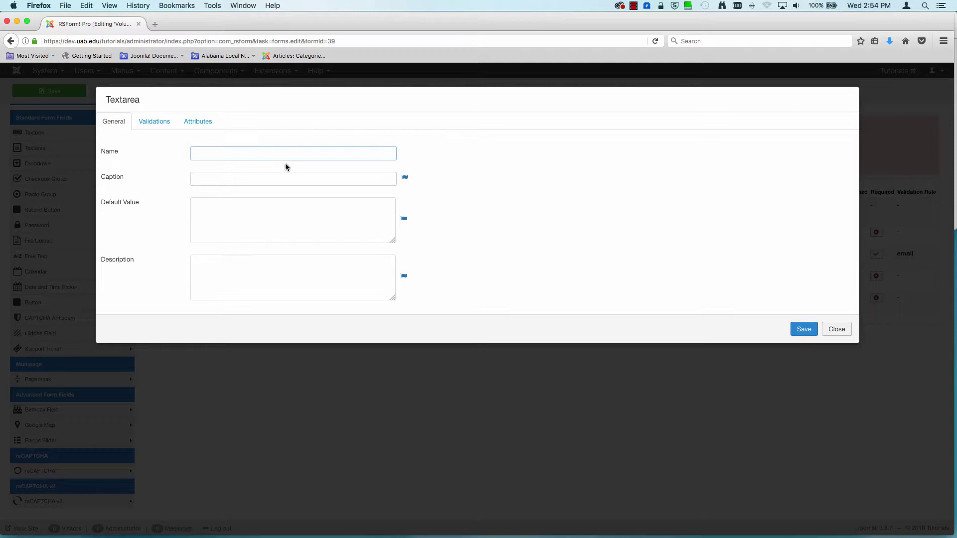
text(De)
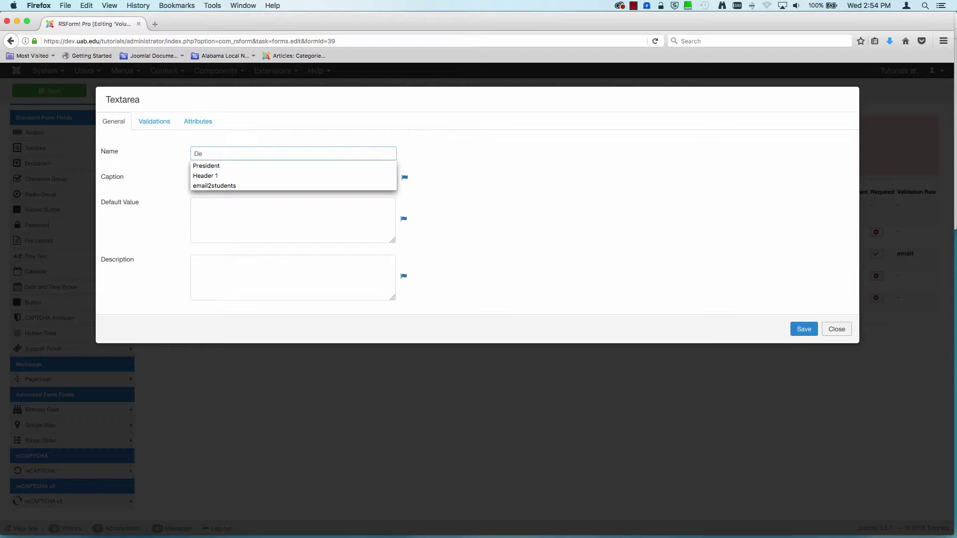
text(scription)
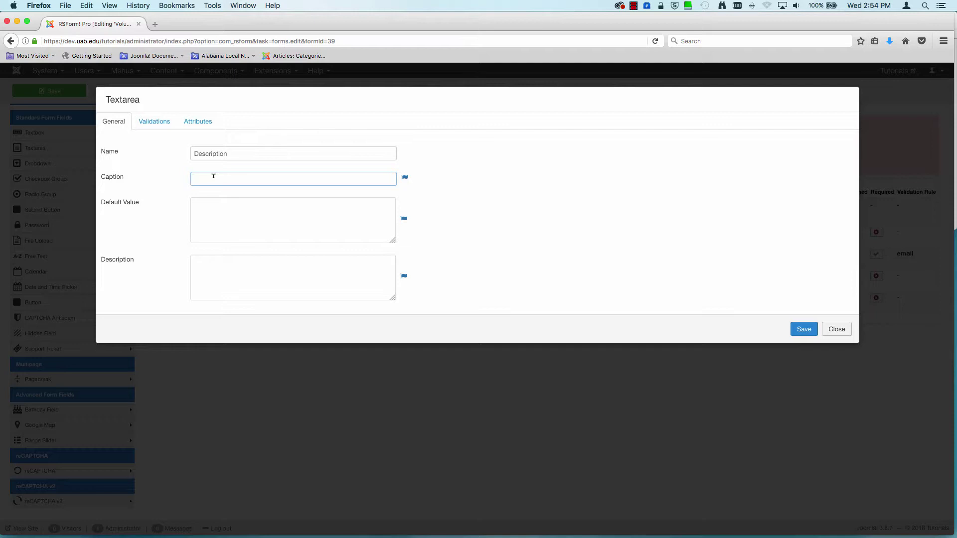
text(Please tell us about your past volunteer experiences)
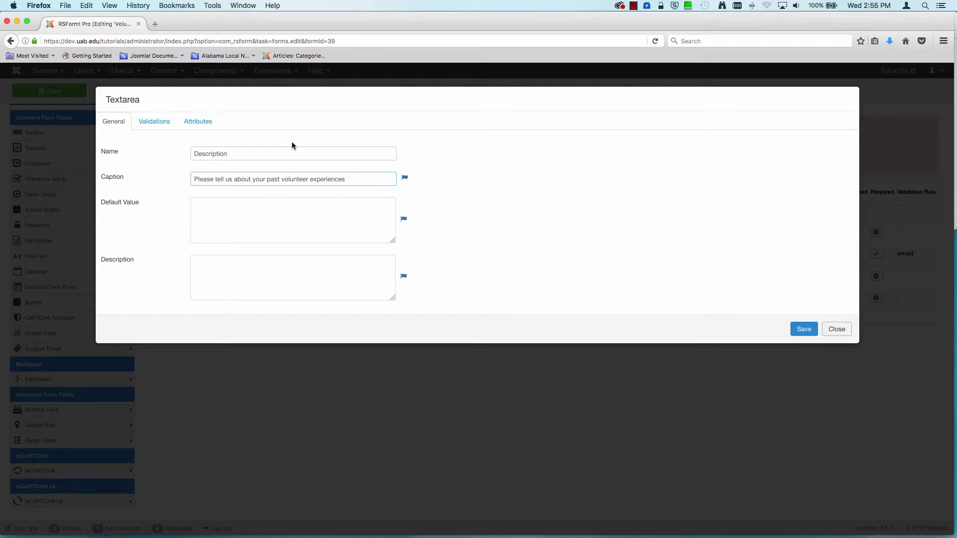
Step: Set the Description text area to 60 columns and 10 rows, save it, and save the form
click(193, 121)
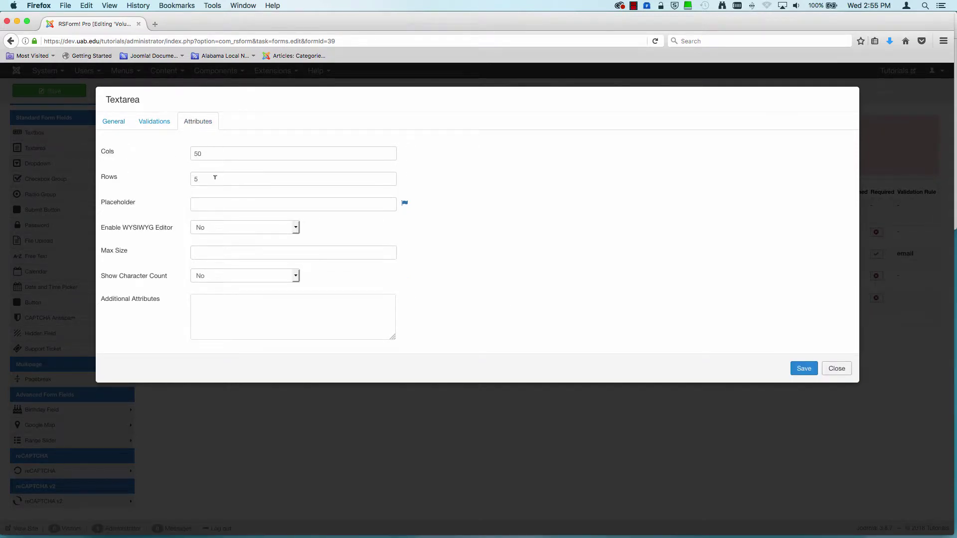
drag(201, 152, 180, 148)
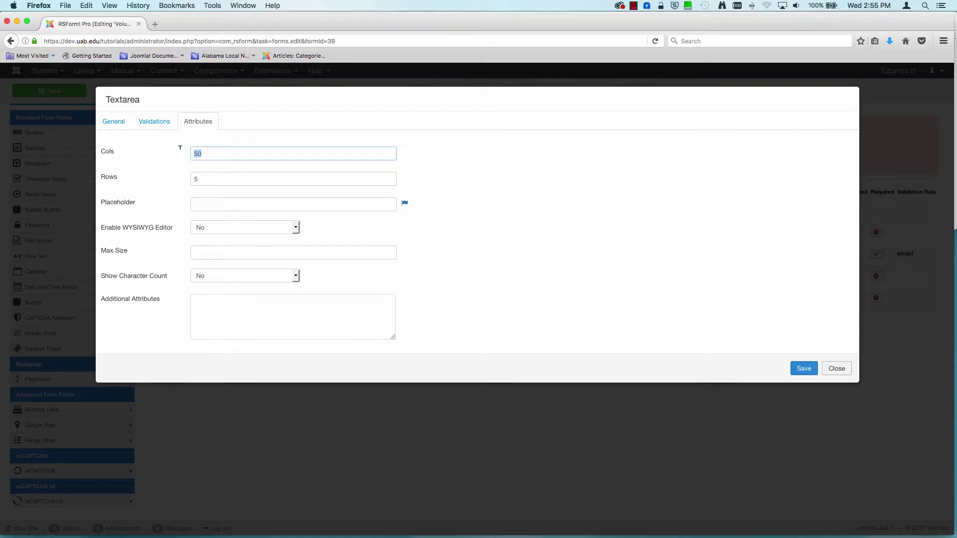
text(60)
key(Tab)
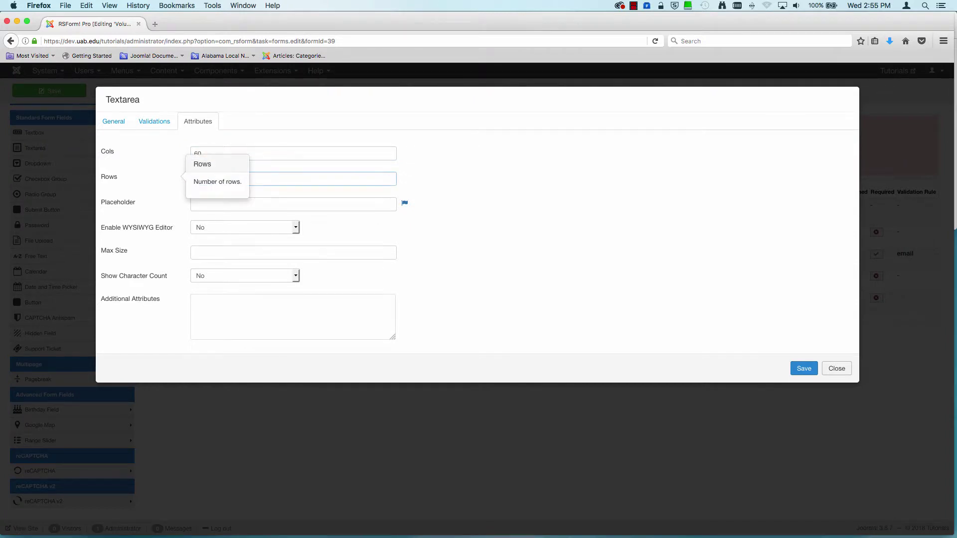
text(10)
click(540, 243)
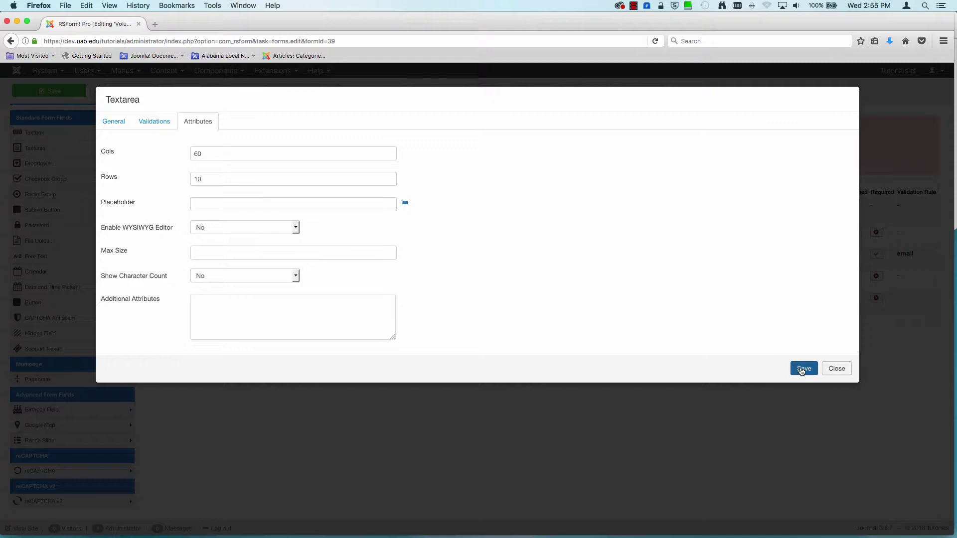
click(802, 369)
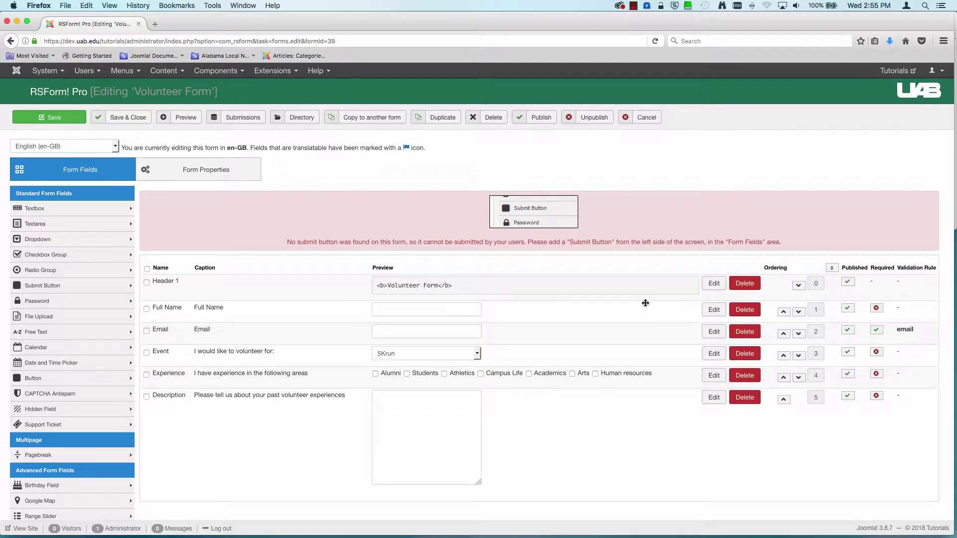
click(54, 117)
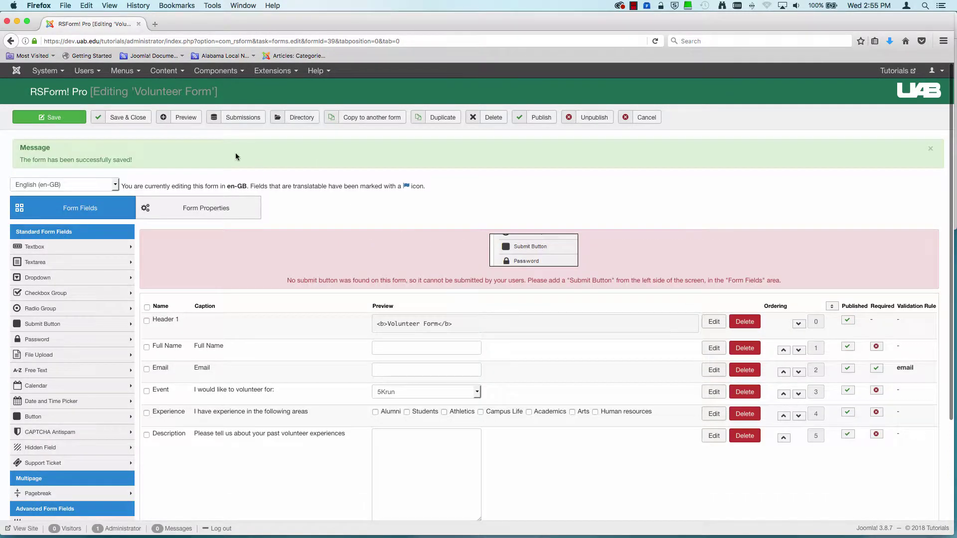
Step: Preview the Volunteer Form on the site front end, look it over, and return to the editor tab
click(186, 118)
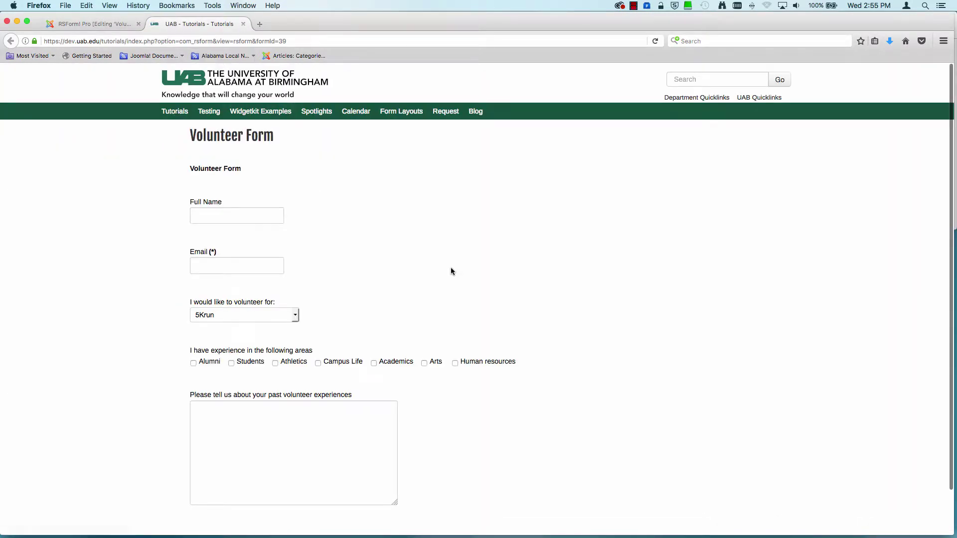
scroll(451, 267, down, 2)
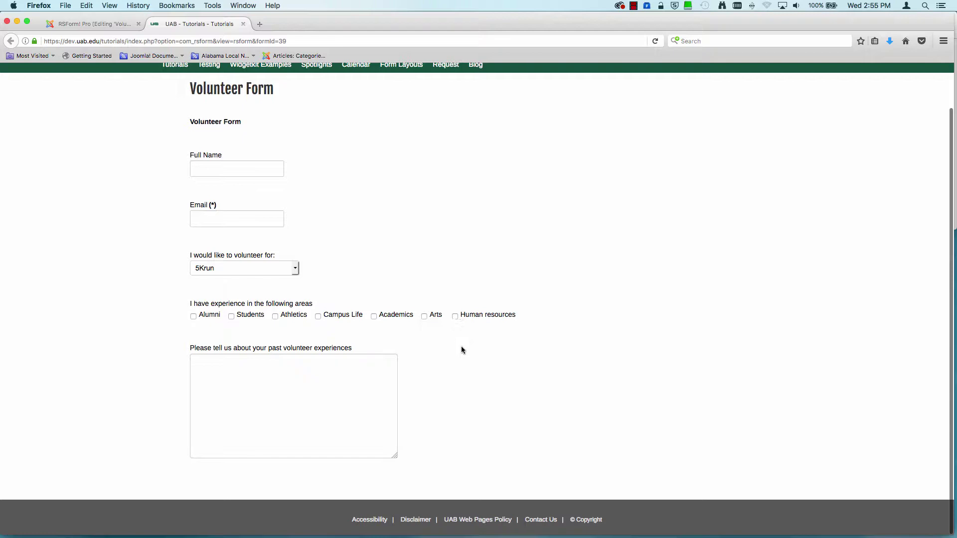
scroll(461, 346, up, 2)
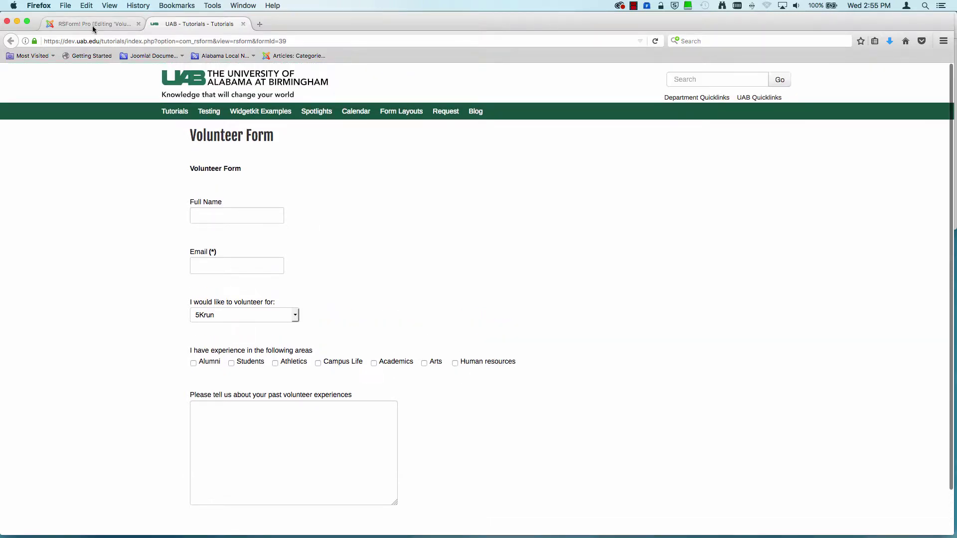
click(93, 28)
scroll(312, 263, down, 5)
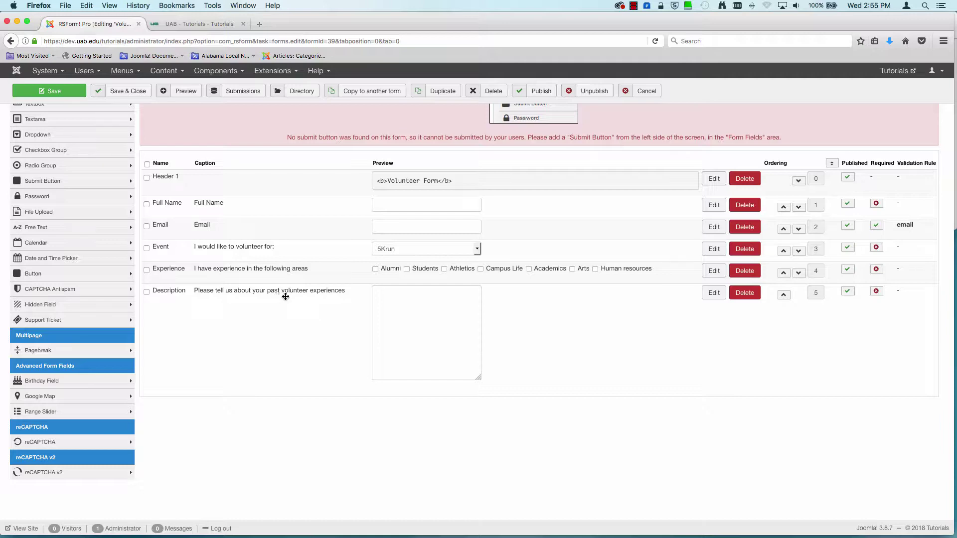
Step: Add a radio group named Availability with the caption 'I am available on'
click(40, 166)
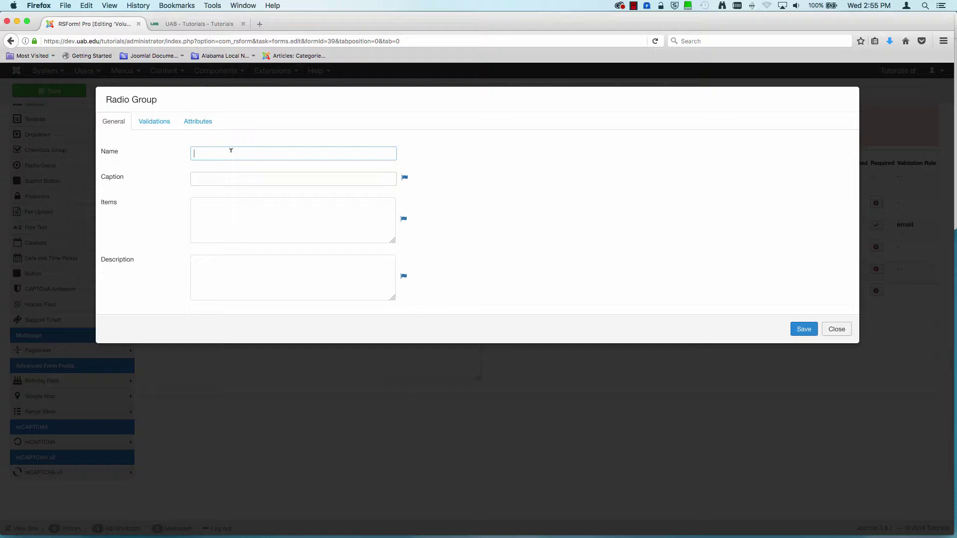
text(Avai)
text(libility)
click(252, 174)
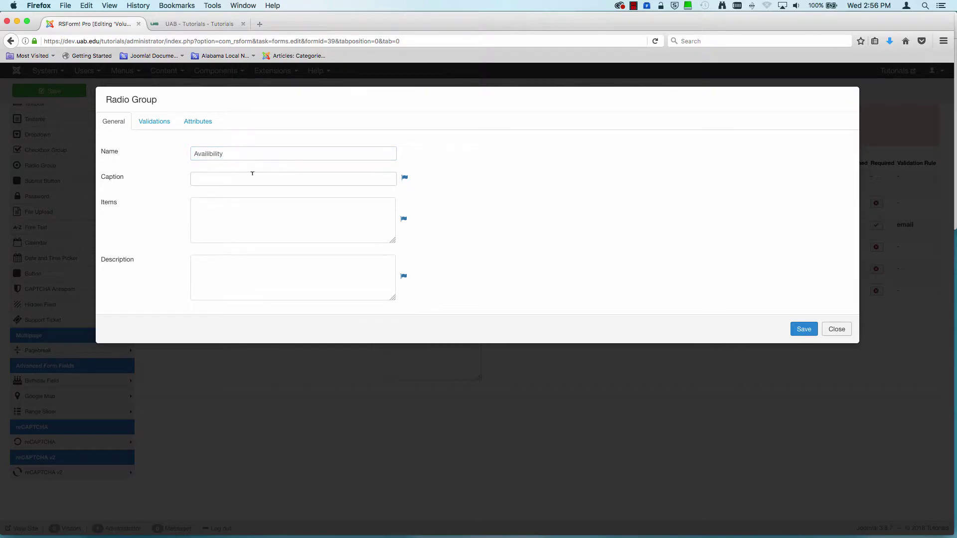
click(231, 150)
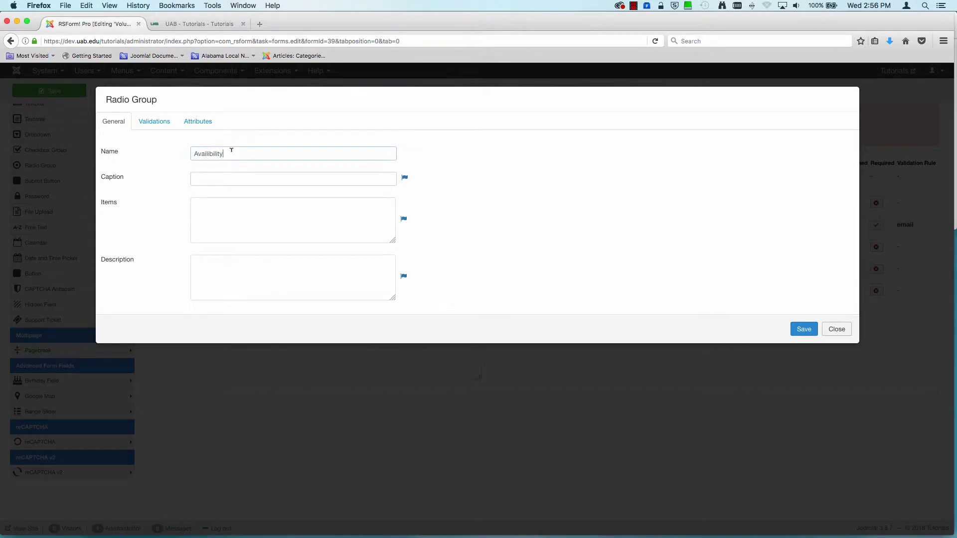
click(204, 175)
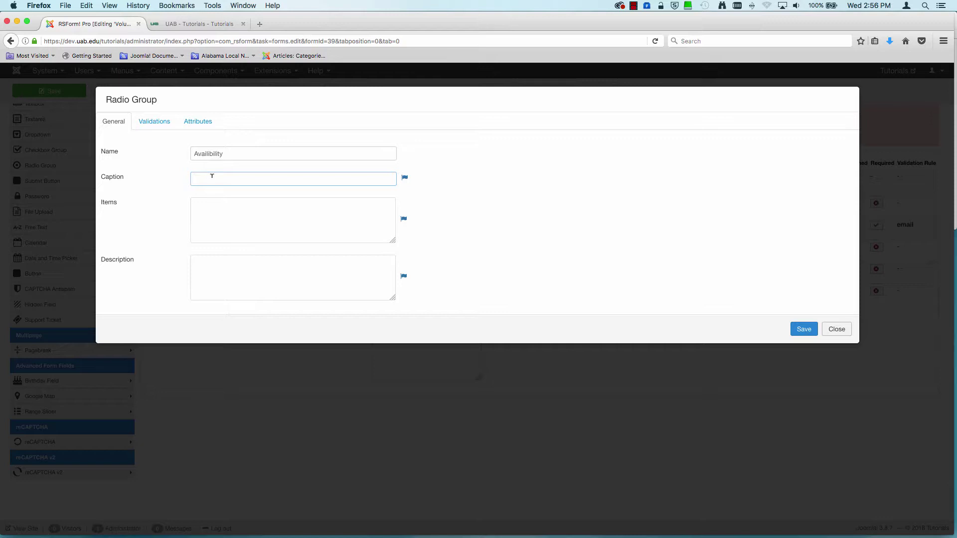
text(I am available on)
Step: Enter options Fridays, Saturdays and Both, and correct the name's spelling to Availability
click(219, 205)
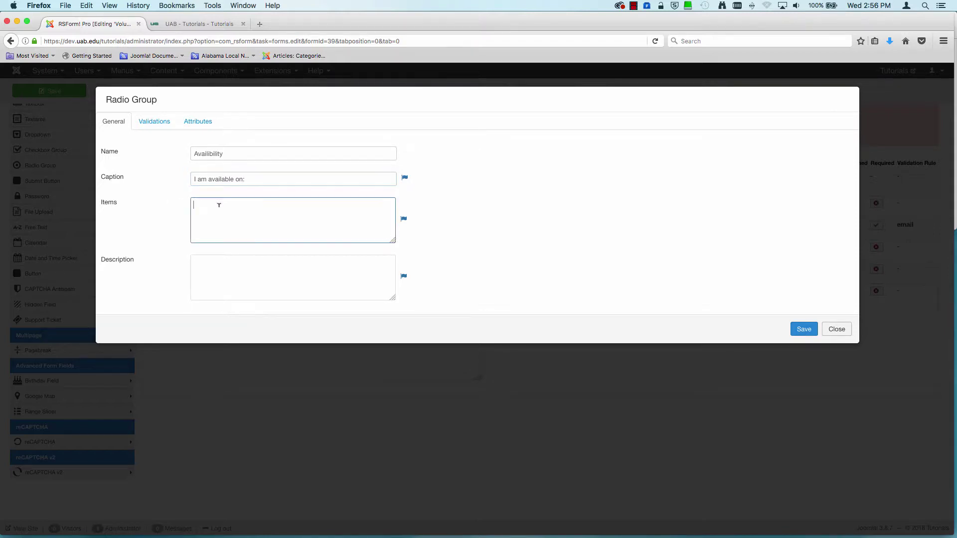
text(Fridays )
text(Saturd)
text(ays )
text(Both)
drag(208, 154, 211, 154)
key(BackSpace)
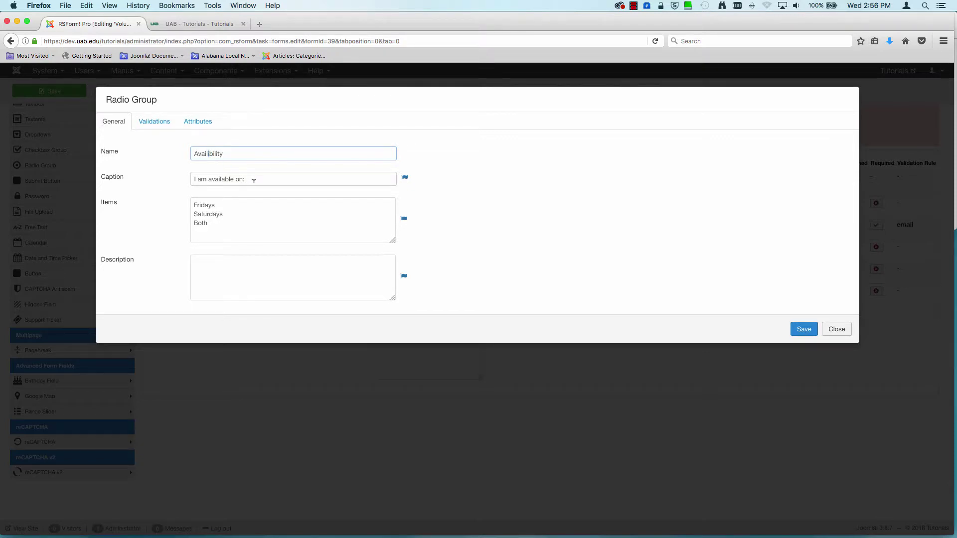
text(a)
Step: Save the Availability group and start a textbox 'Friday Hours' captioned 'How many hours are you available on Fridays'
click(806, 331)
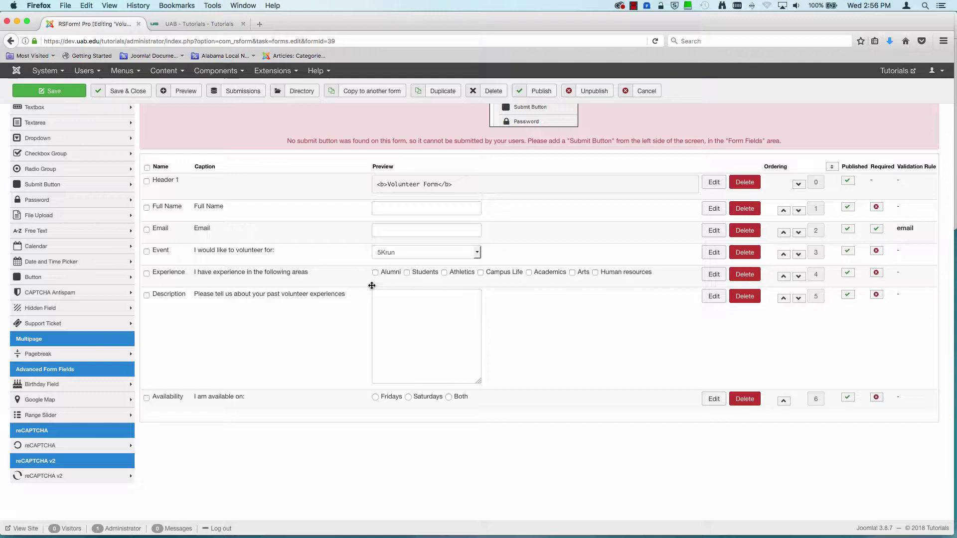
scroll(372, 286, up, 2)
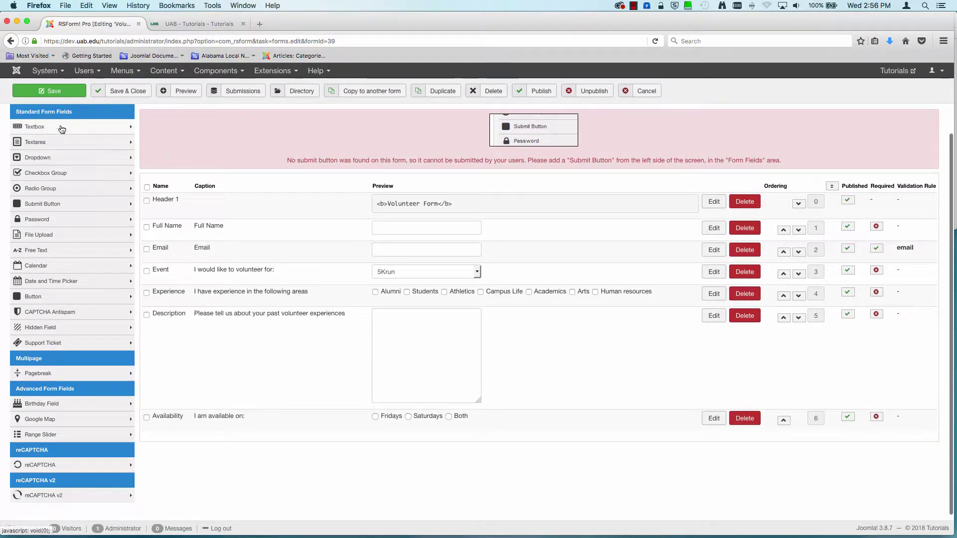
click(62, 130)
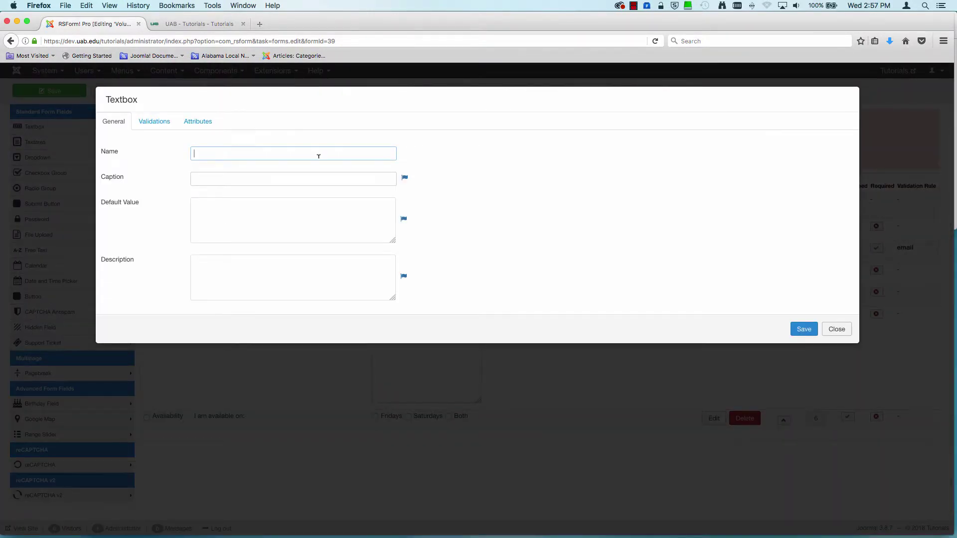
text(Friday Hours)
drag(314, 156, 191, 157)
click(208, 177)
text(Ho)
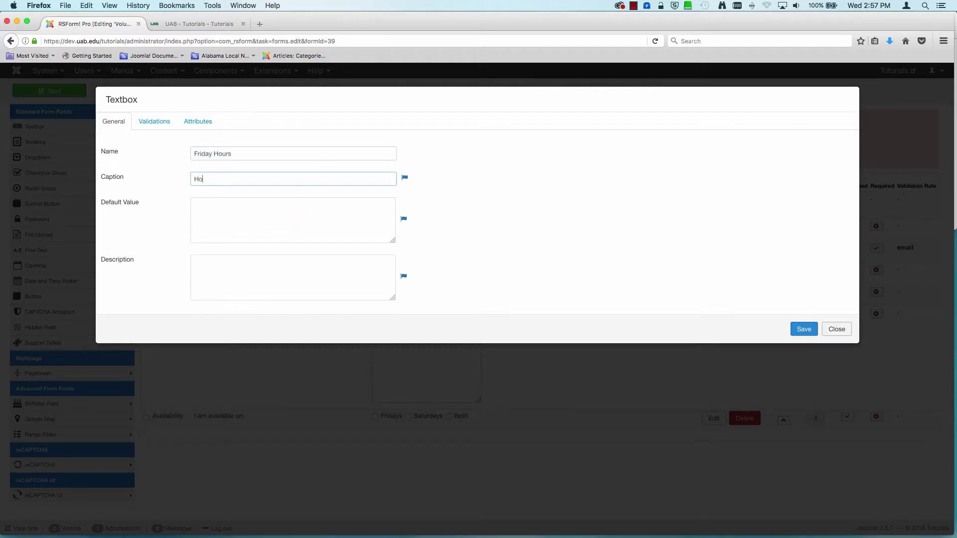
text(w many hours are you available on Fridays?)
Step: Set the Friday Hours textbox size to 4
click(197, 122)
mouse_move(141, 176)
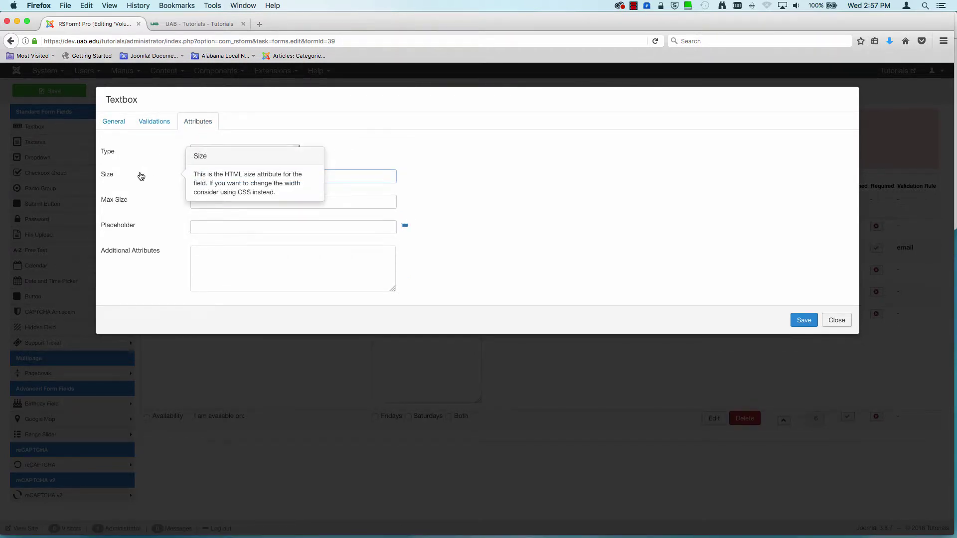
text(4)
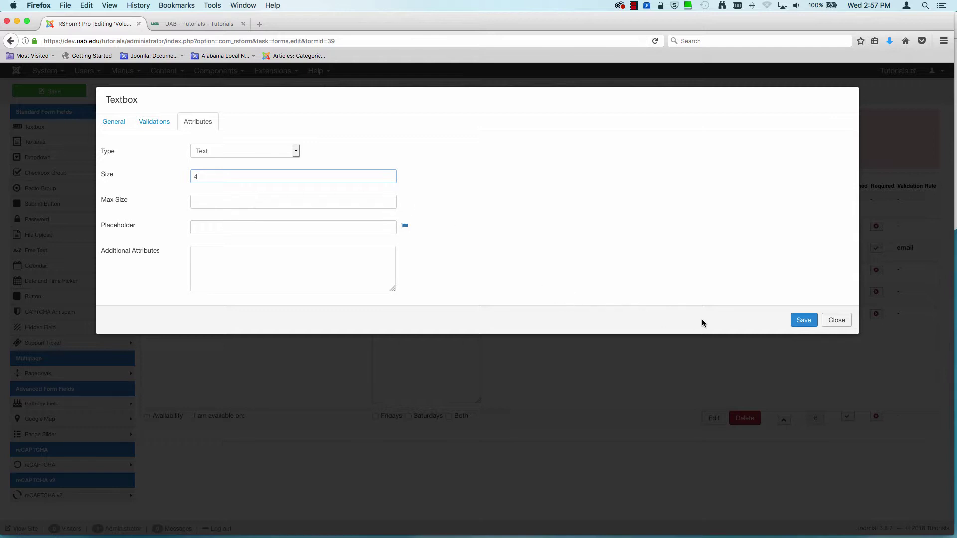
Step: Set Numbers validation allowing extra character '.', with message 'Please use a numeric value.'
click(160, 123)
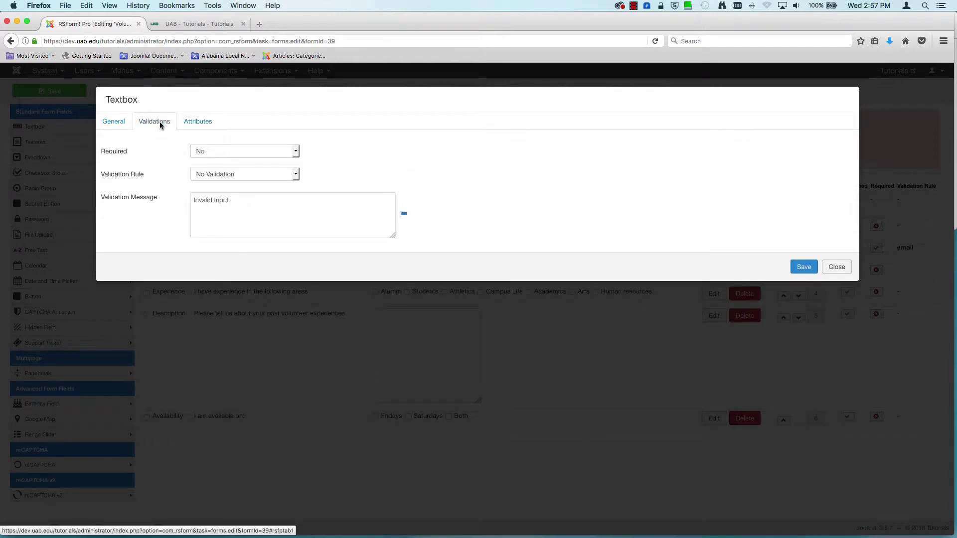
click(221, 176)
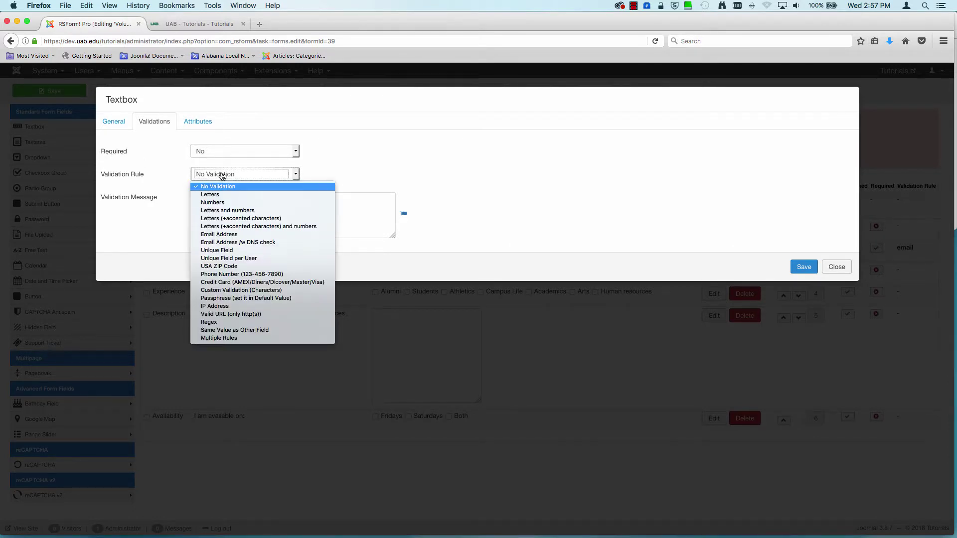
click(217, 203)
triple_click(242, 229)
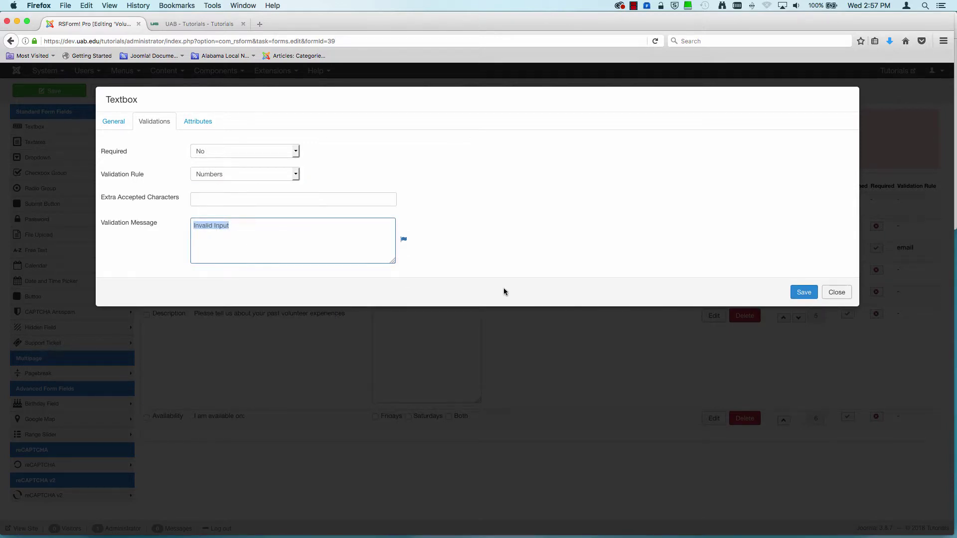
click(205, 206)
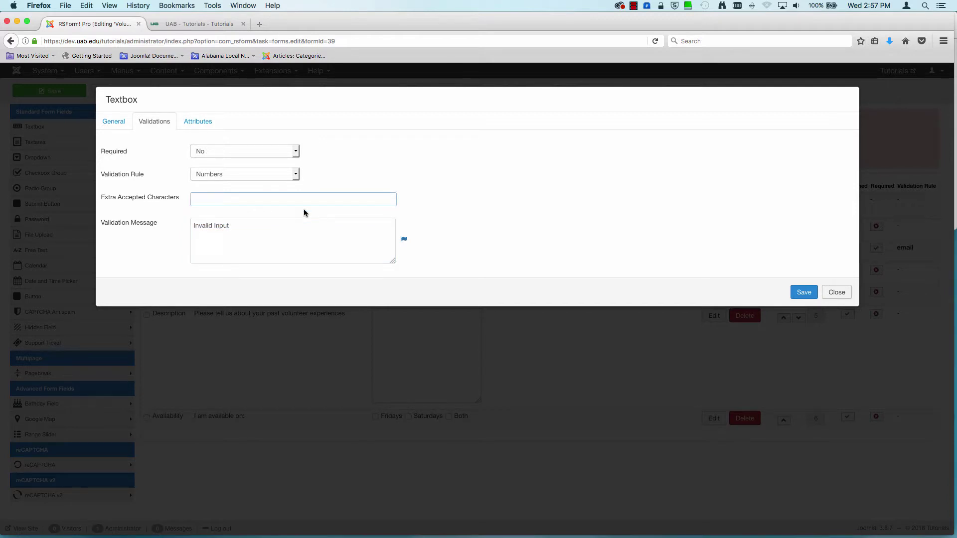
text(.)
triple_click(251, 224)
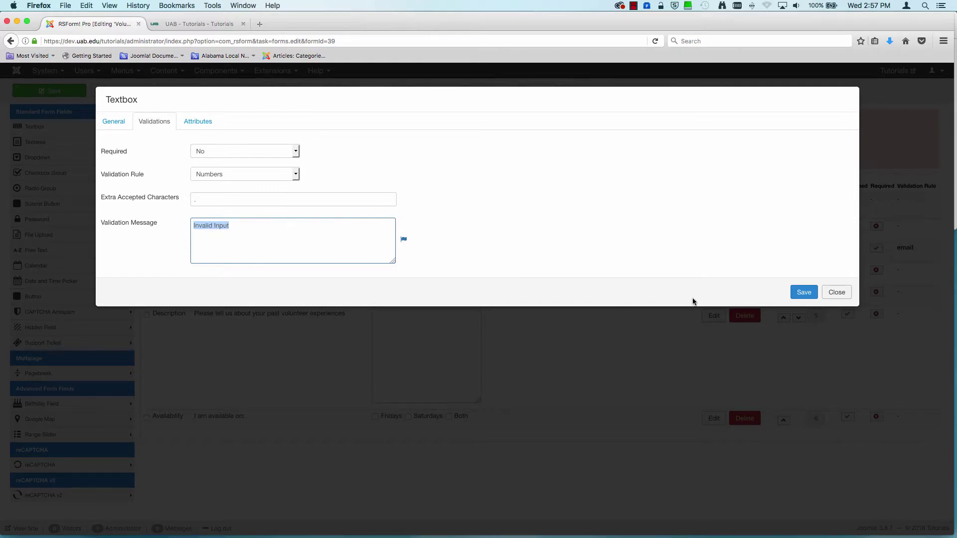
text(Please )
text(use a)
text( nurm)
key(BackSpace)
key(BackSpace)
text(meric v)
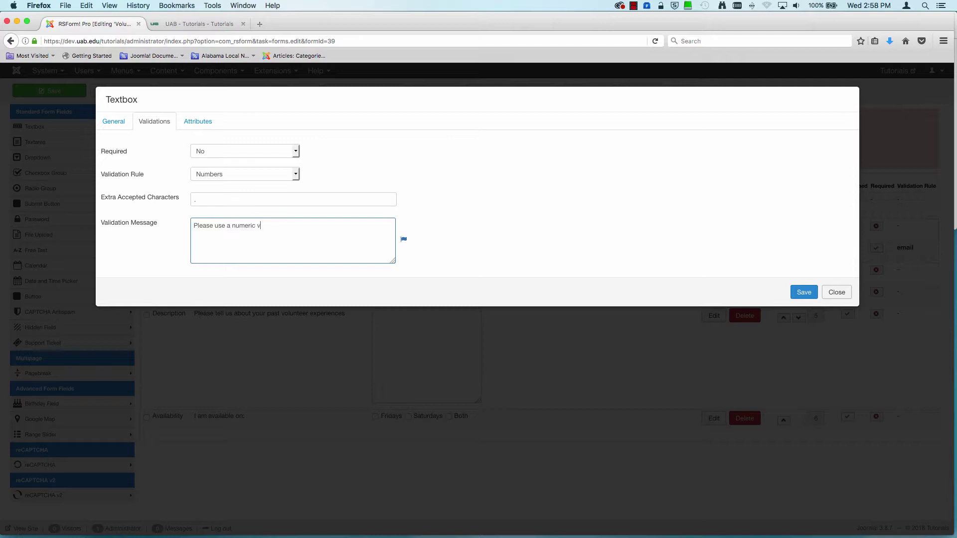
text(alue.)
Step: Save the Friday Hours field and tick its row in the field list
click(803, 295)
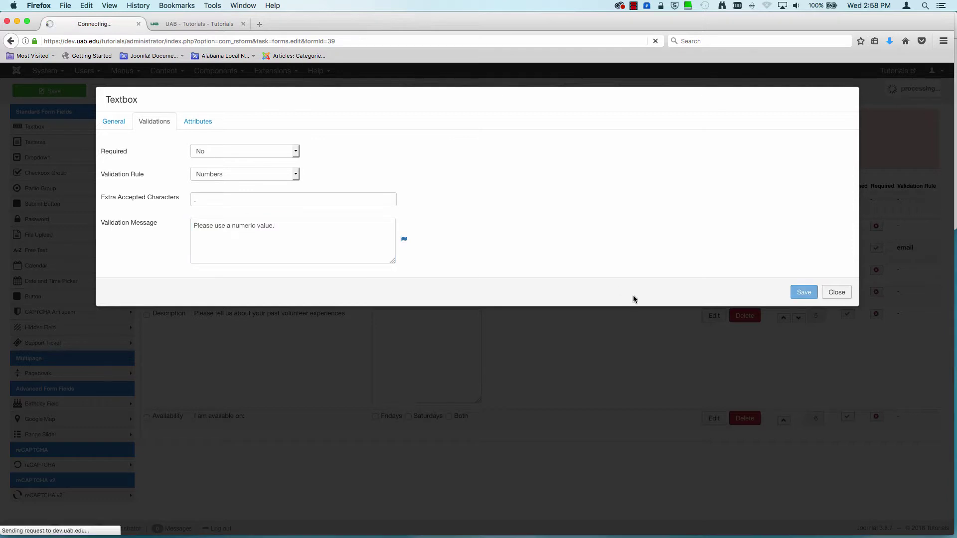
scroll(399, 199, down, 3)
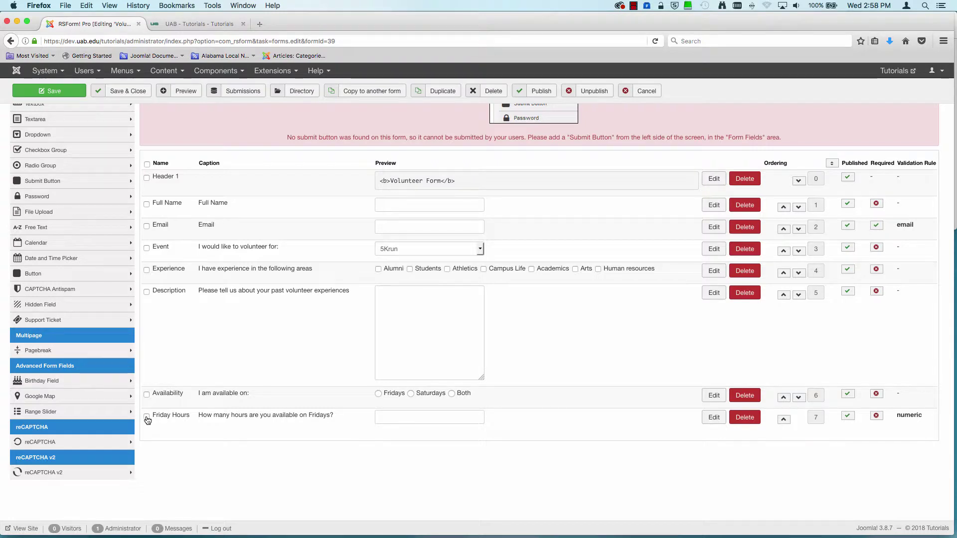
click(147, 418)
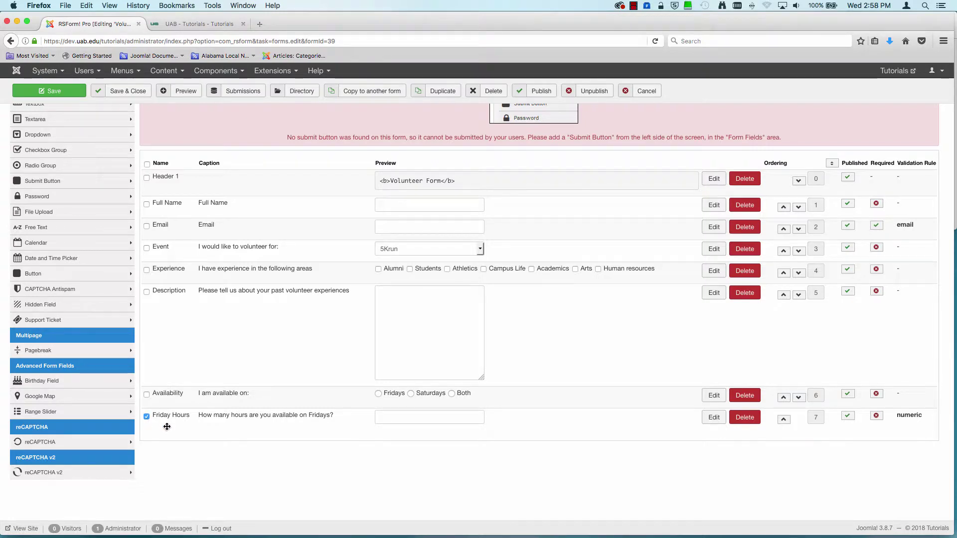
Step: Duplicate Friday Hours and open the 'Friday Hours copy' field for editing
click(429, 93)
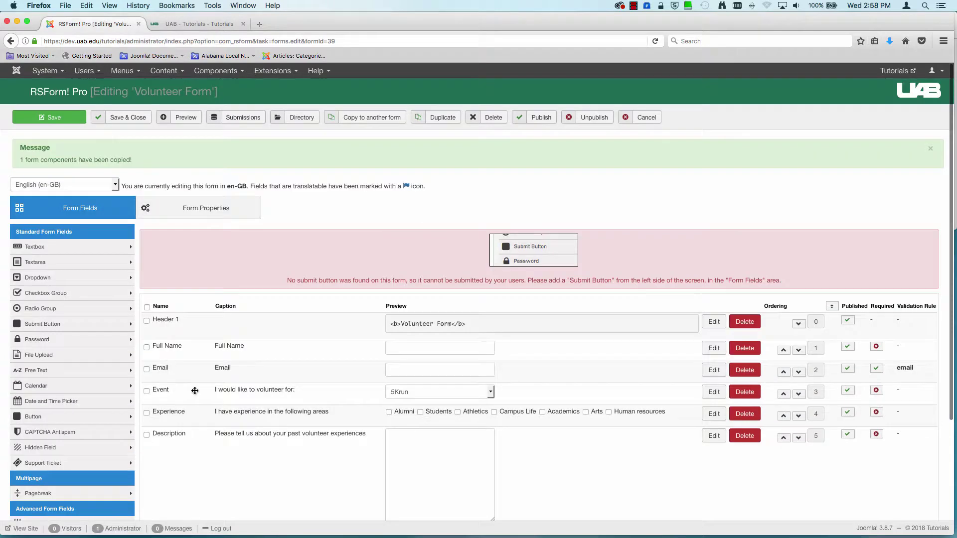
scroll(195, 391, down, 5)
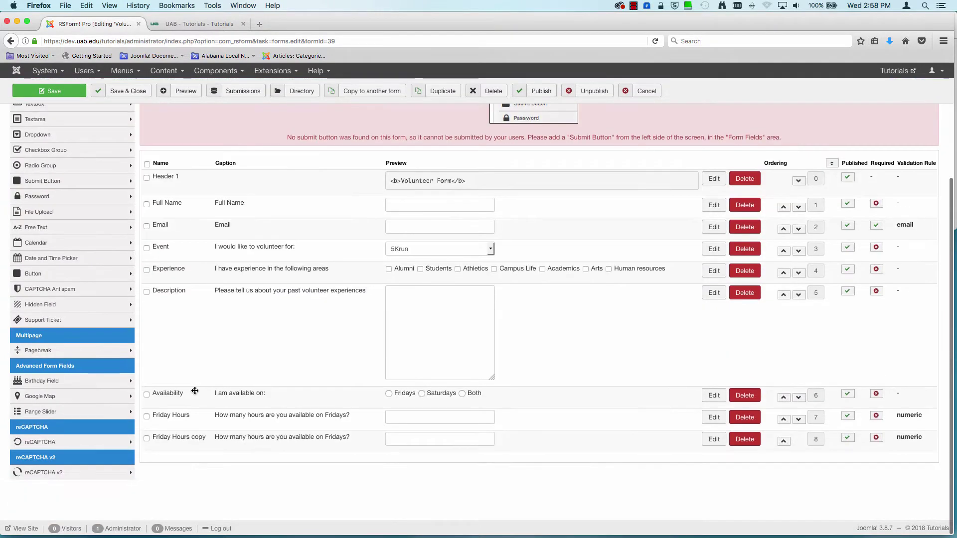
click(170, 437)
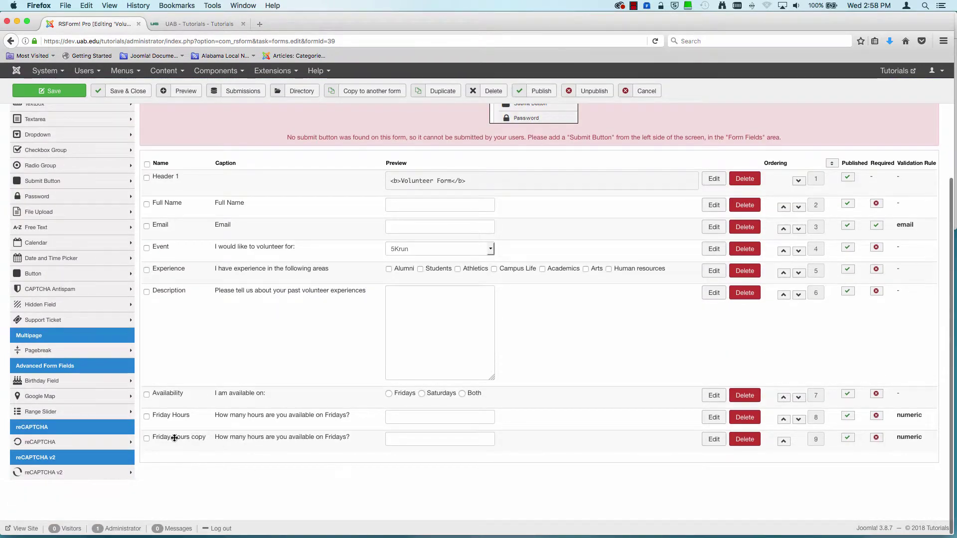
click(711, 441)
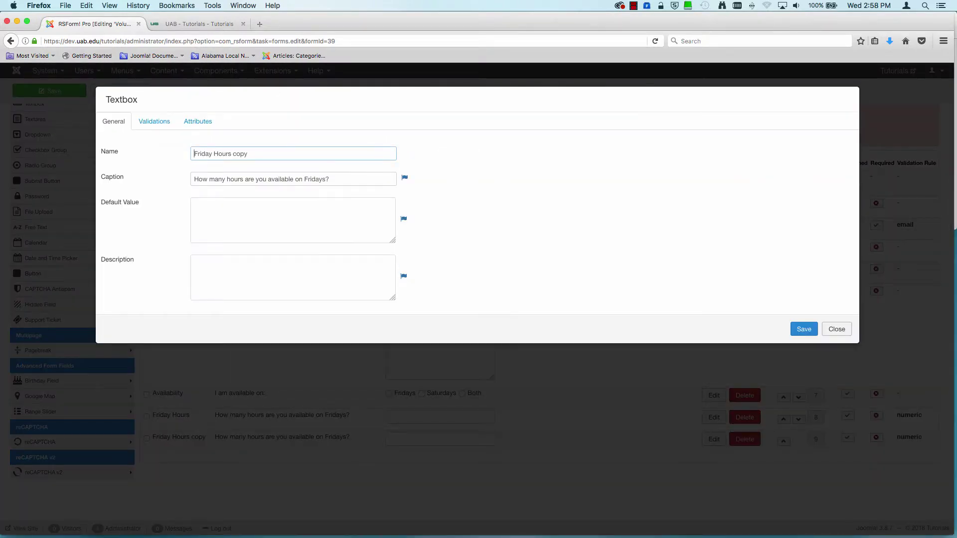
Step: Rename the copied field to 'Saturday Hours'
double_click(212, 153)
mouse_move(169, 154)
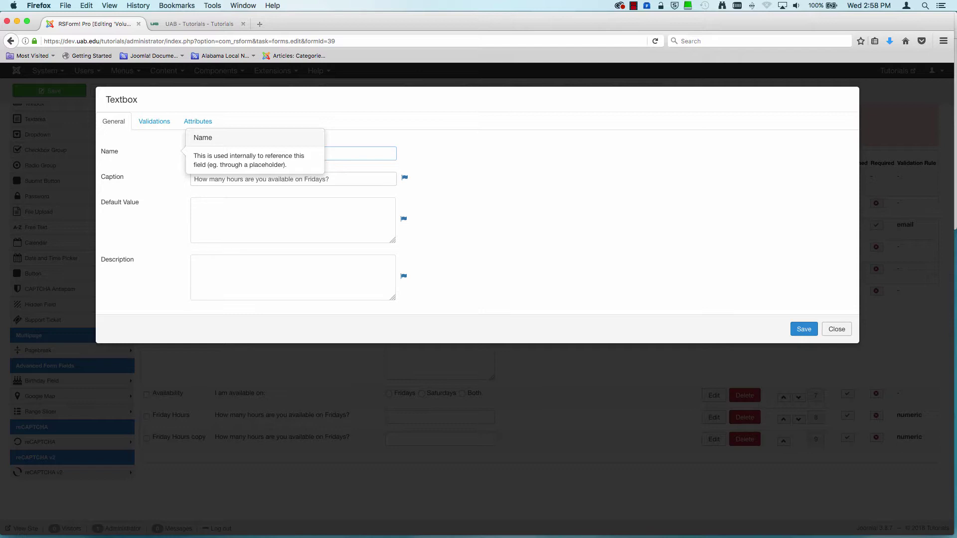
text(Saturday Hours copy)
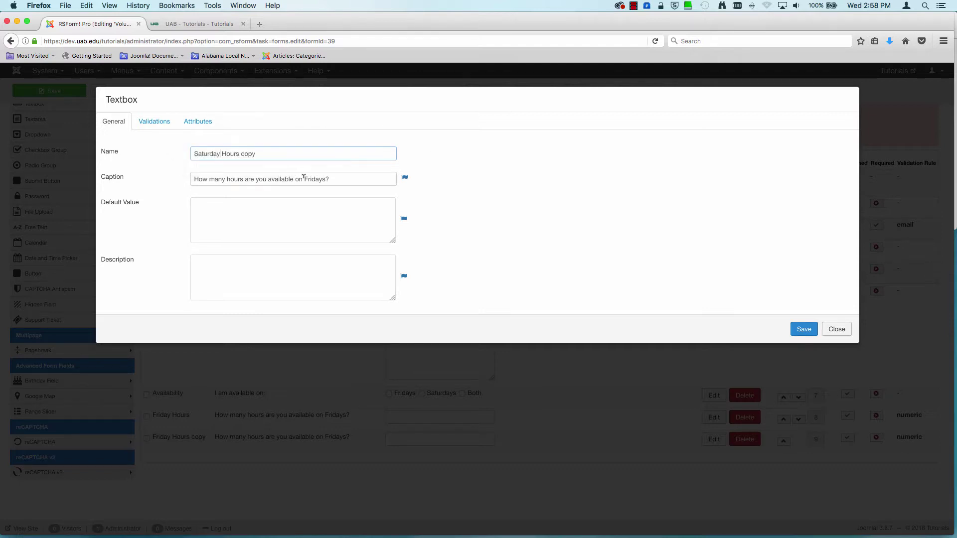
drag(240, 153, 319, 151)
key(BackSpace)
Step: Change Fridays to Saturdays in the caption and save the field
click(304, 179)
drag(312, 178, 324, 178)
text(Satur)
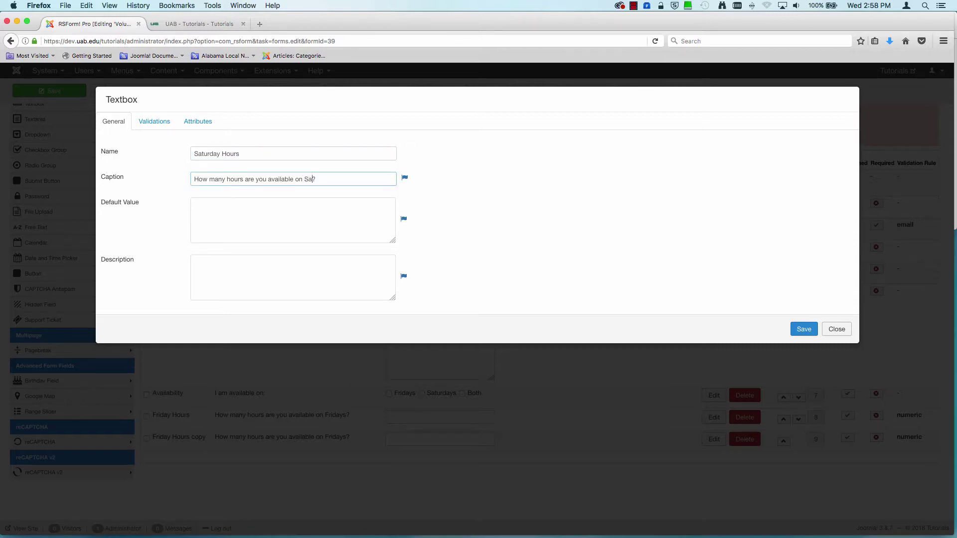
text(days)
click(805, 330)
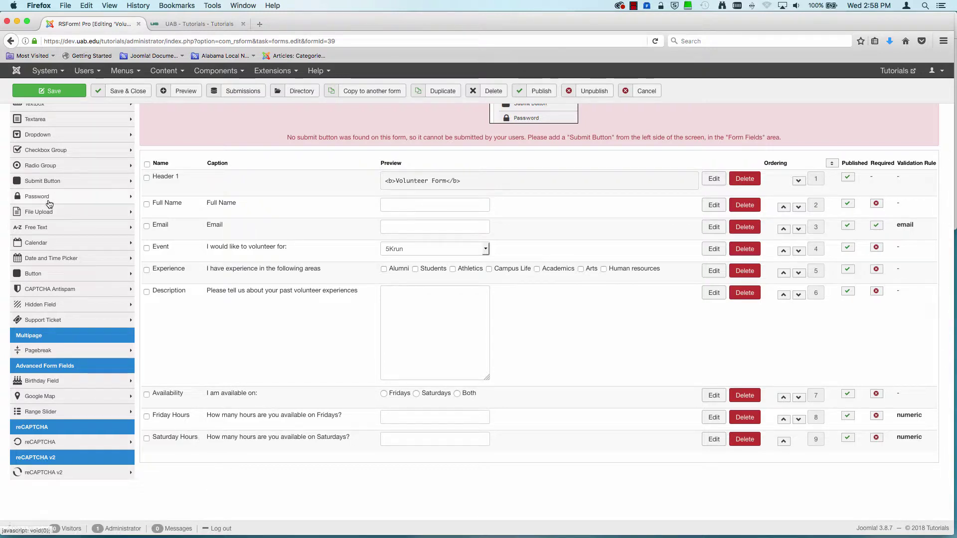
scroll(55, 194, up, 3)
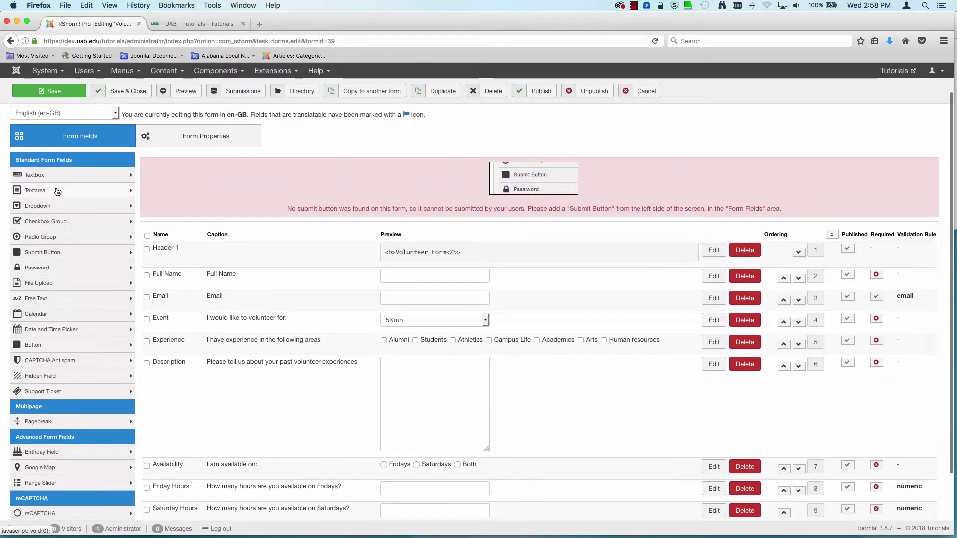
scroll(54, 199, up, 2)
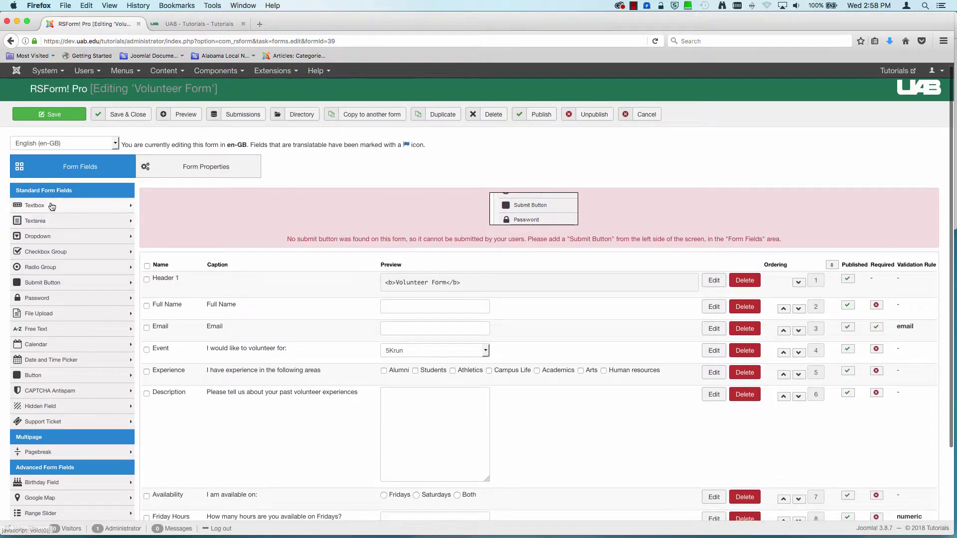
Step: Add a textbox named 'Total Hours' captioned 'Total Hours Volunteered:' and view its Validations tab
click(52, 206)
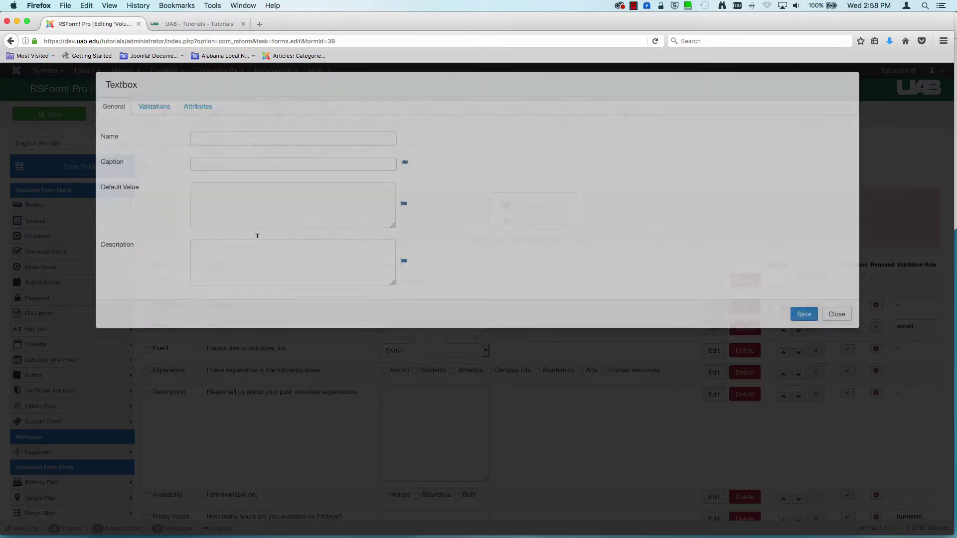
text(To)
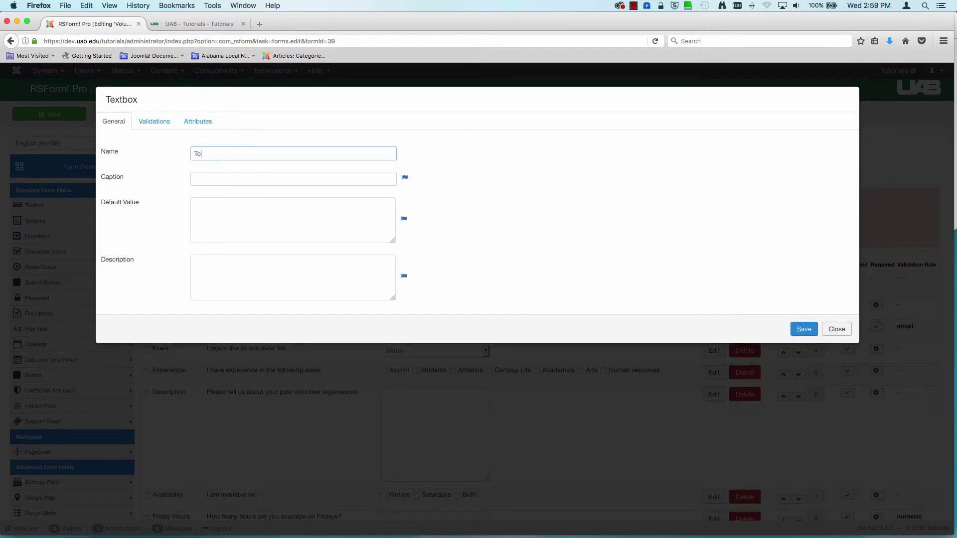
text(tal Hours)
click(223, 176)
text(Total)
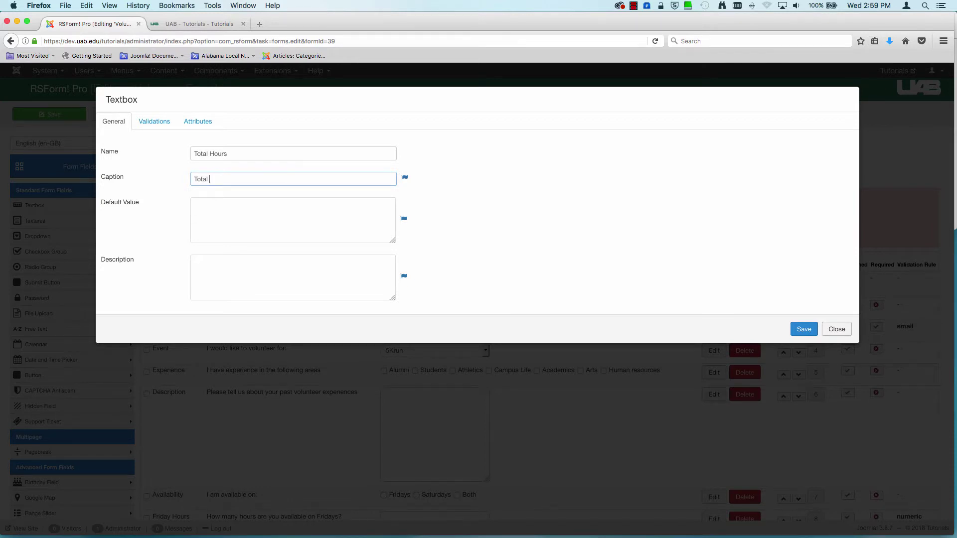
text( Hours)
text(Volunteered:)
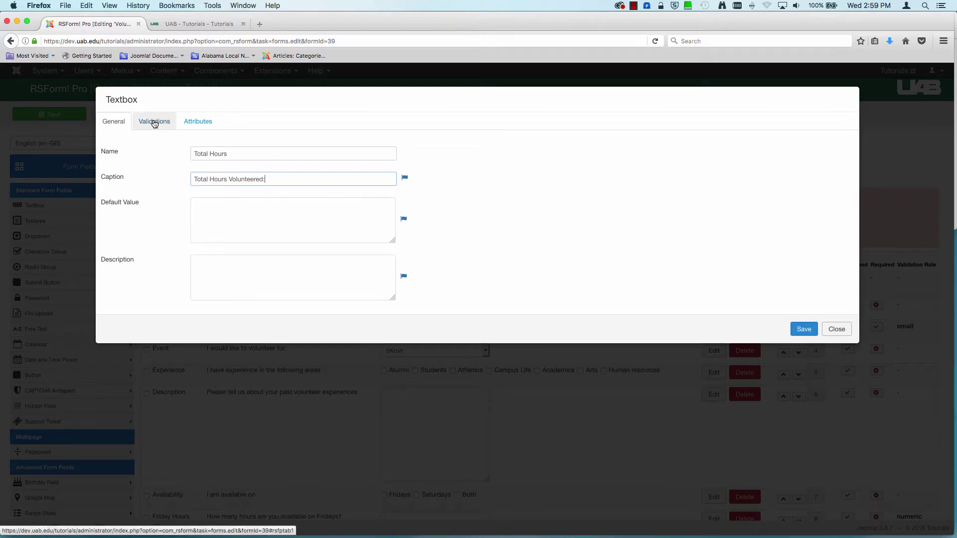
click(153, 123)
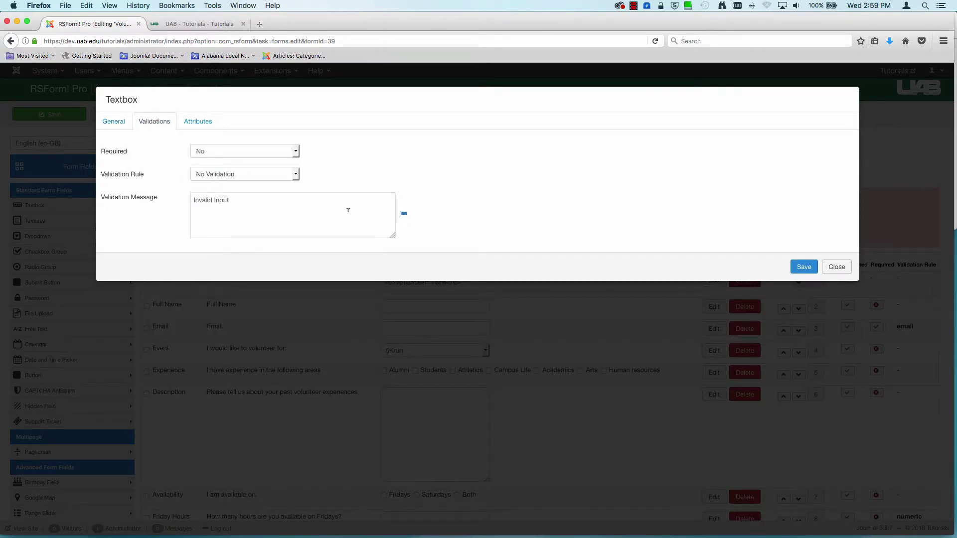
Step: Set size 4 and add readonly="readonly" and style="background-color:grey attributes
click(198, 122)
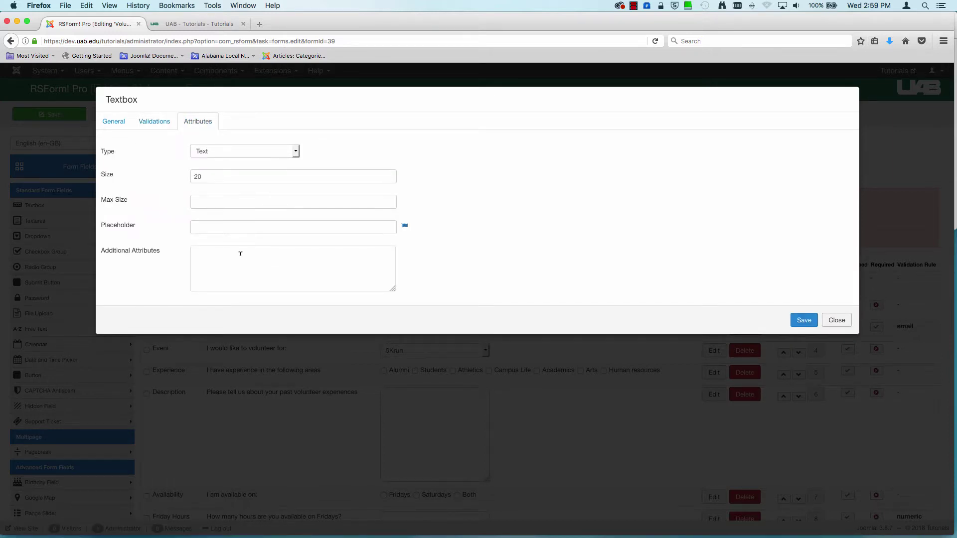
click(241, 253)
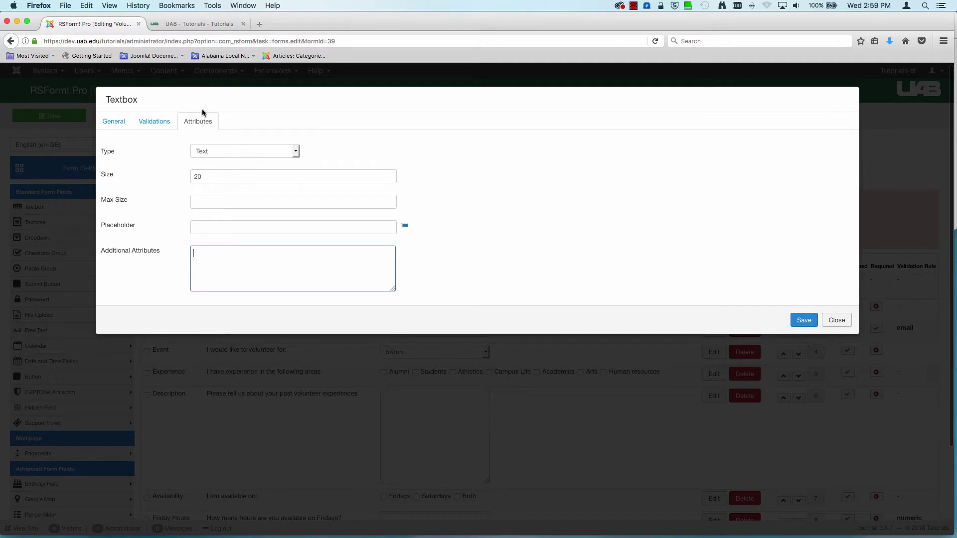
double_click(212, 182)
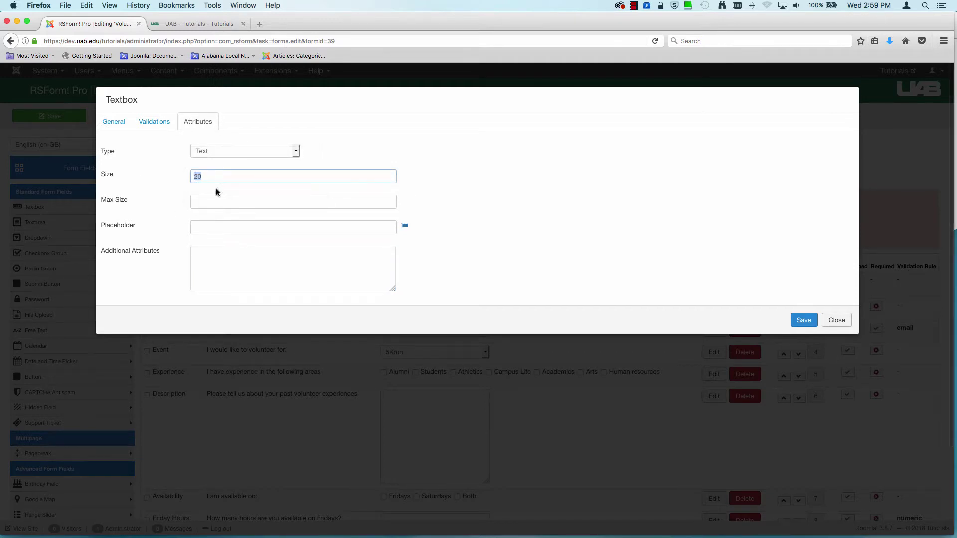
text(4)
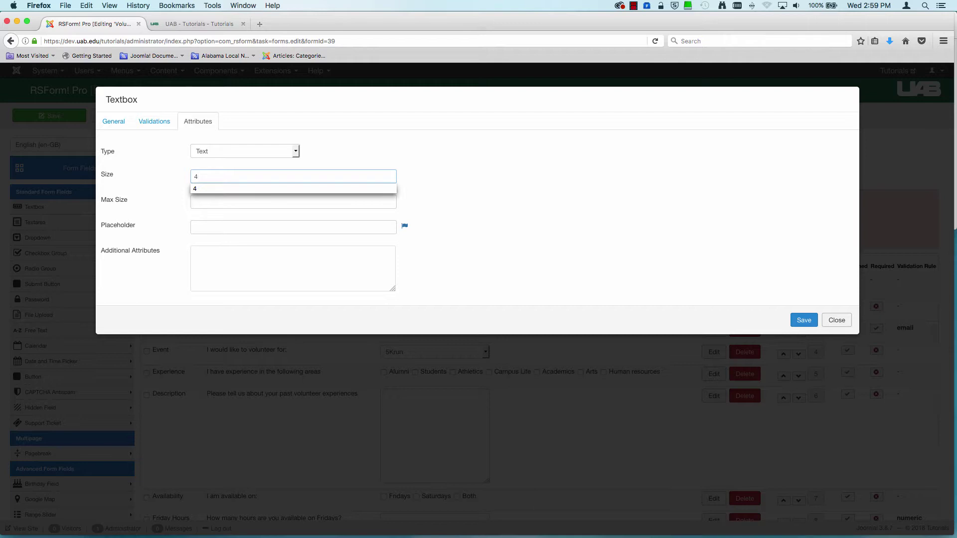
click(233, 252)
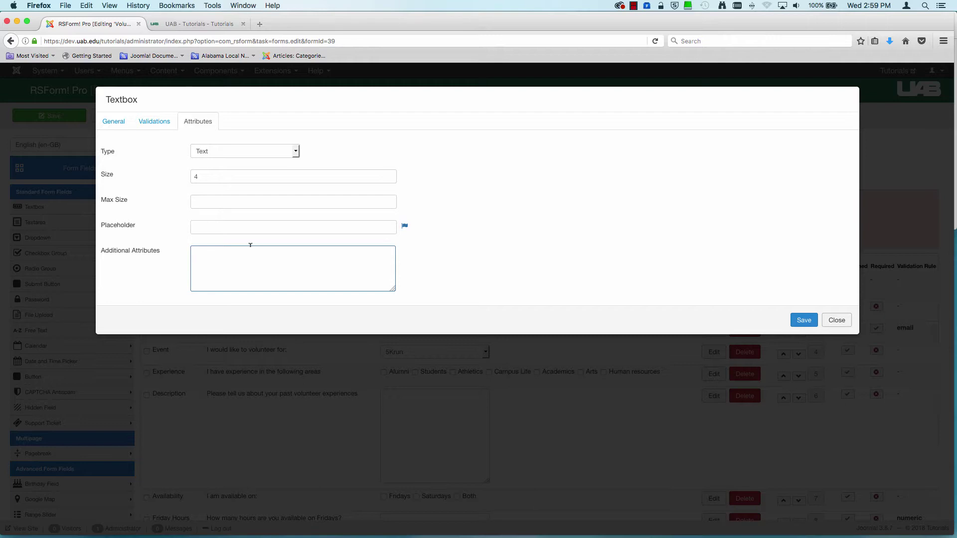
text(readonly="readonly")
key(Return)
text(style="backgroun)
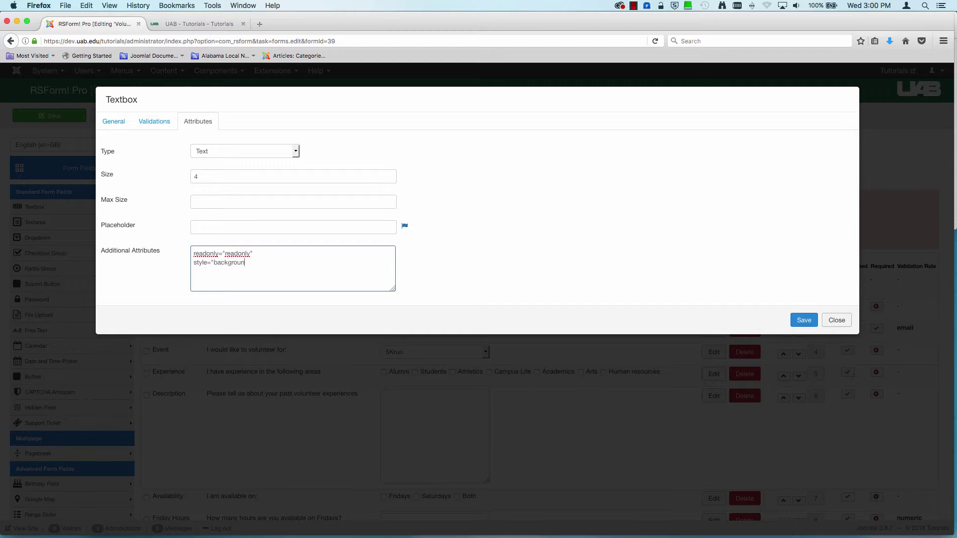
text(d-color:grey)
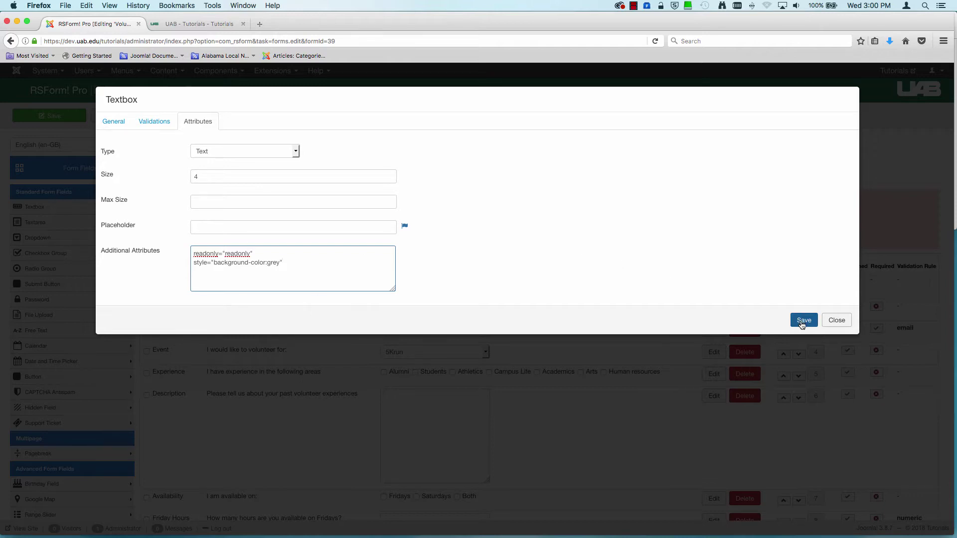
Step: Save Total Hours, then add a File Upload named Credentials captioned 'Please upload your volunteer credentials'
click(801, 320)
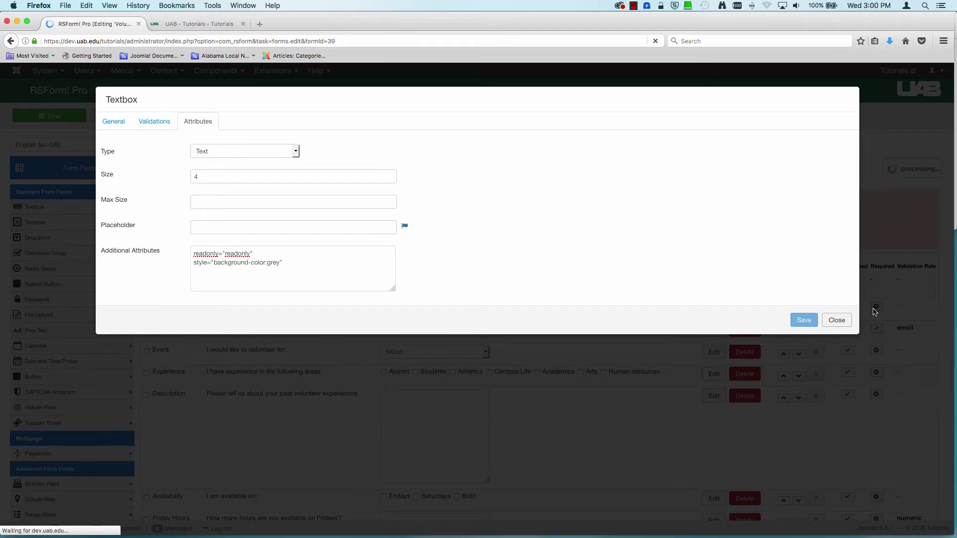
scroll(594, 232, down, 5)
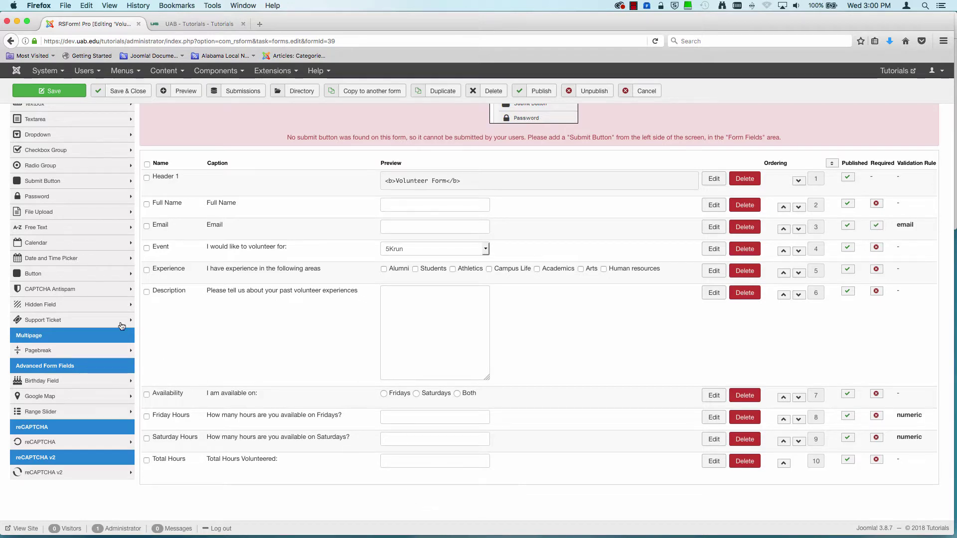
click(32, 211)
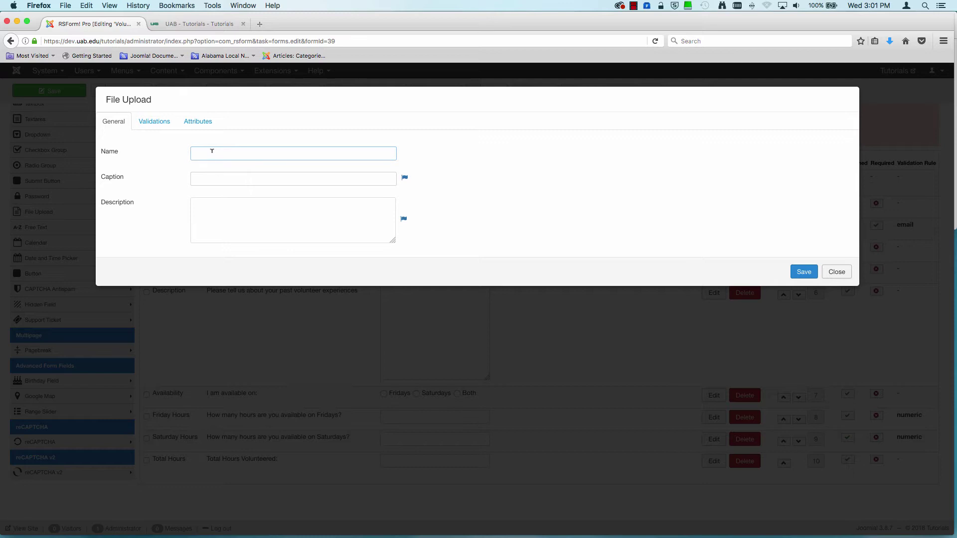
text(C)
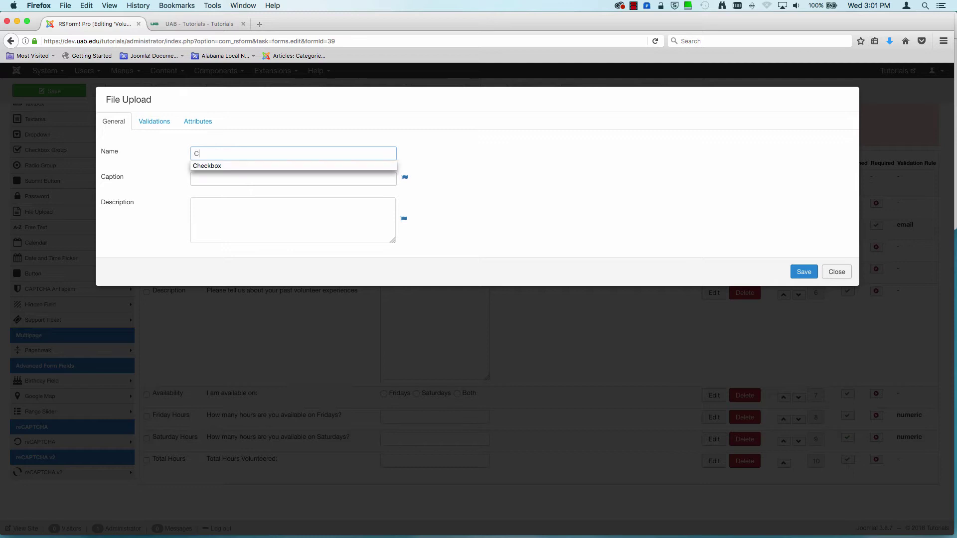
text(redentials)
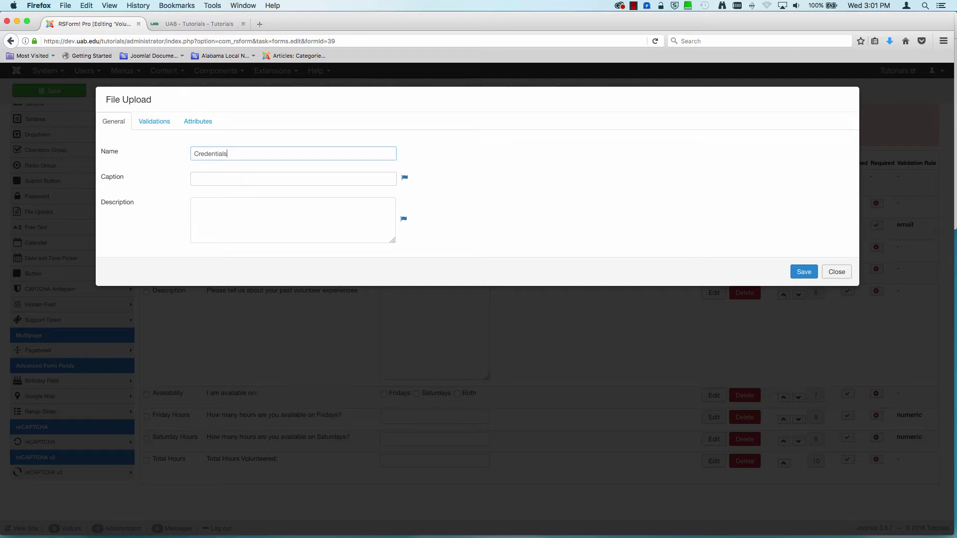
click(216, 173)
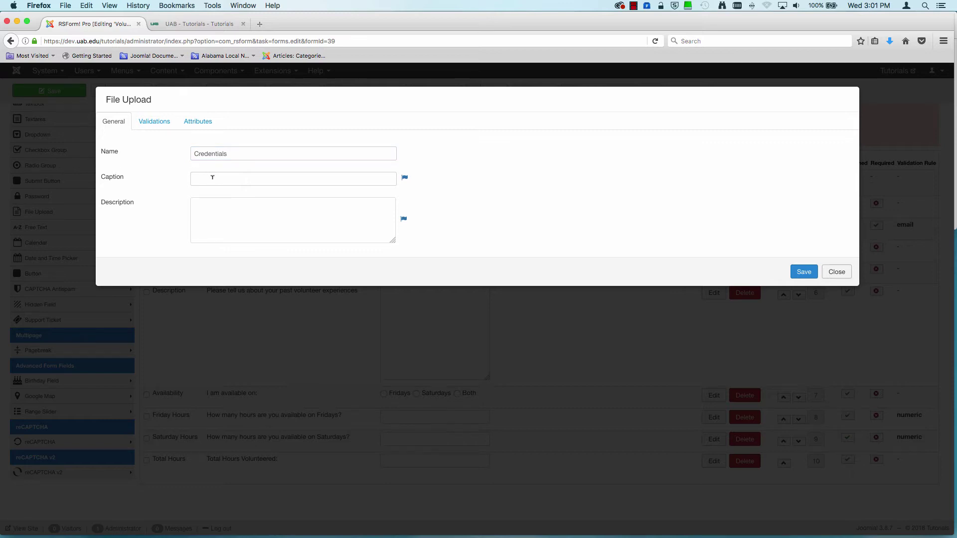
click(213, 177)
text(Pleas)
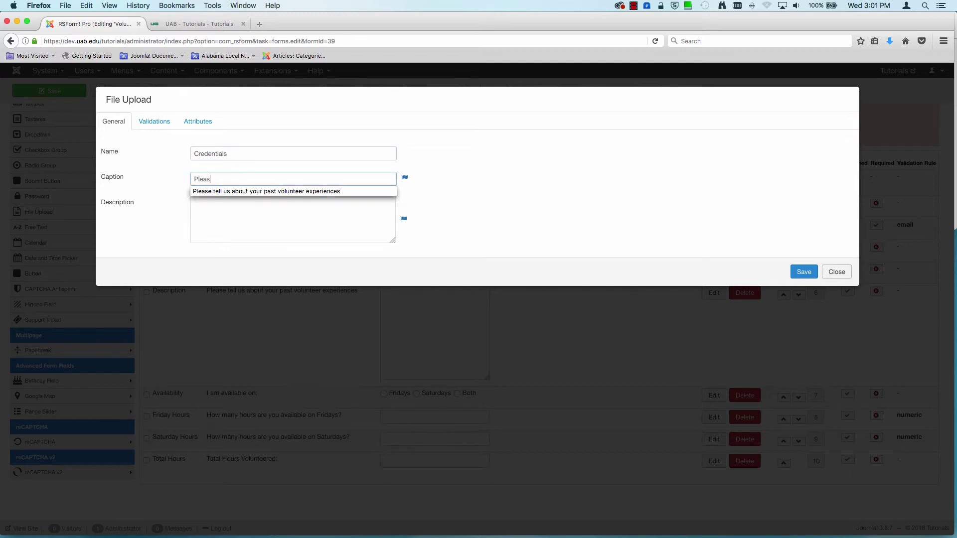
text(e upload you)
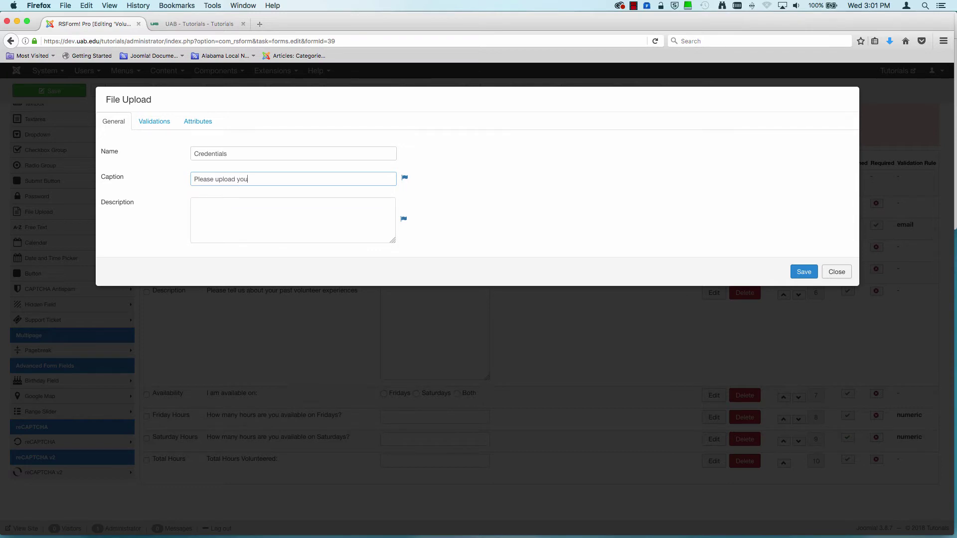
text(r volunteer credentials.)
Step: Add doc, docx, pdf and txt as accepted file extensions
click(154, 122)
click(204, 122)
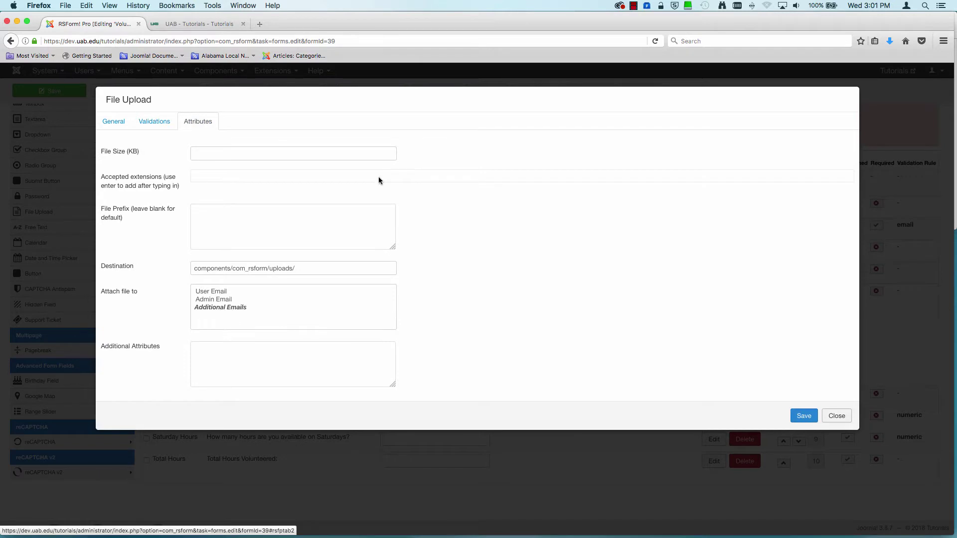
click(240, 172)
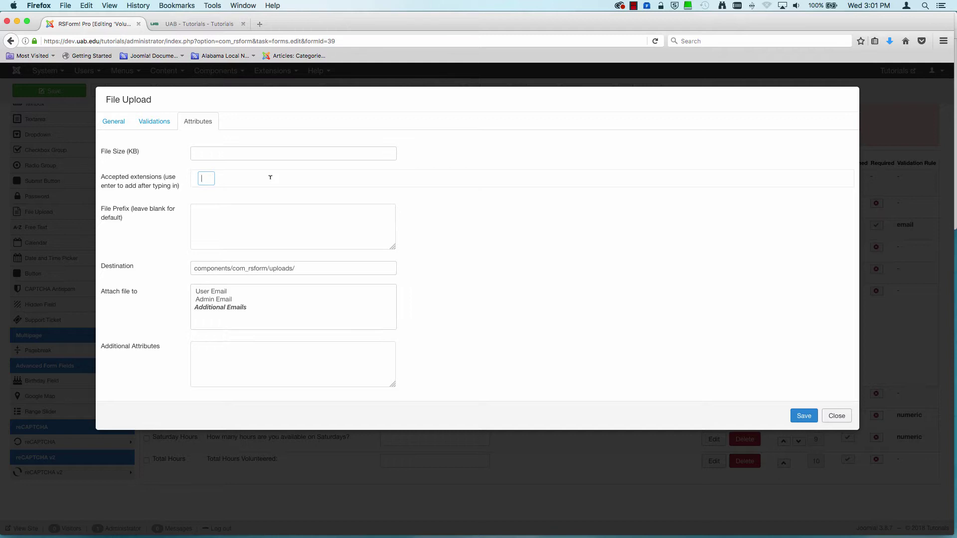
text(doc)
key(Return)
text(docx)
key(Return)
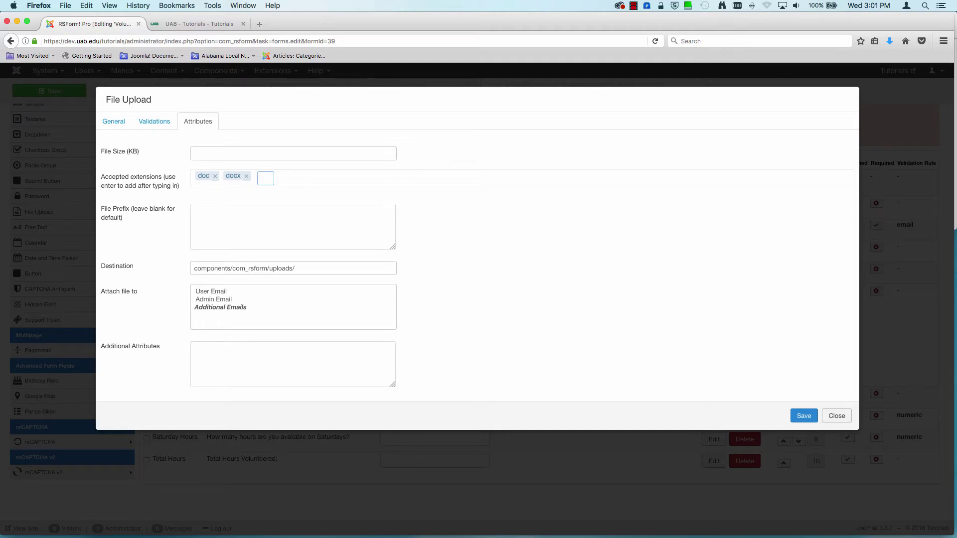
text(pdf)
key(Return)
text(txt)
key(Return)
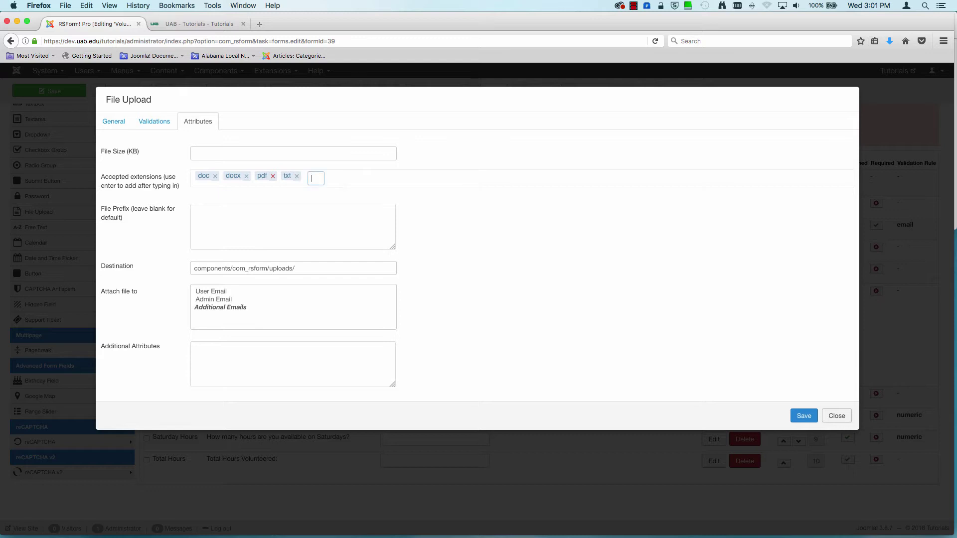
click(572, 251)
Step: Attach uploaded files to the Admin Email and save the Credentials field
mouse_move(156, 297)
mouse_move(114, 296)
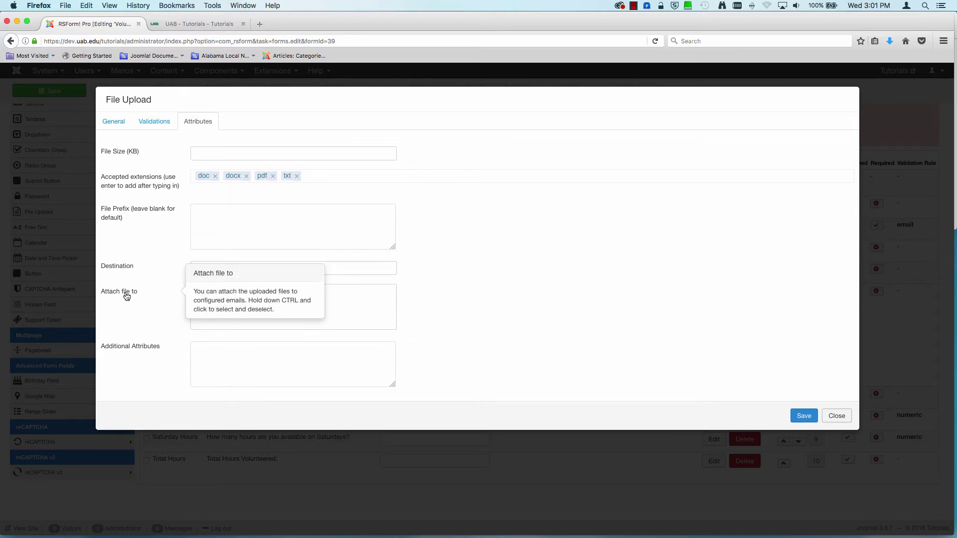
click(220, 302)
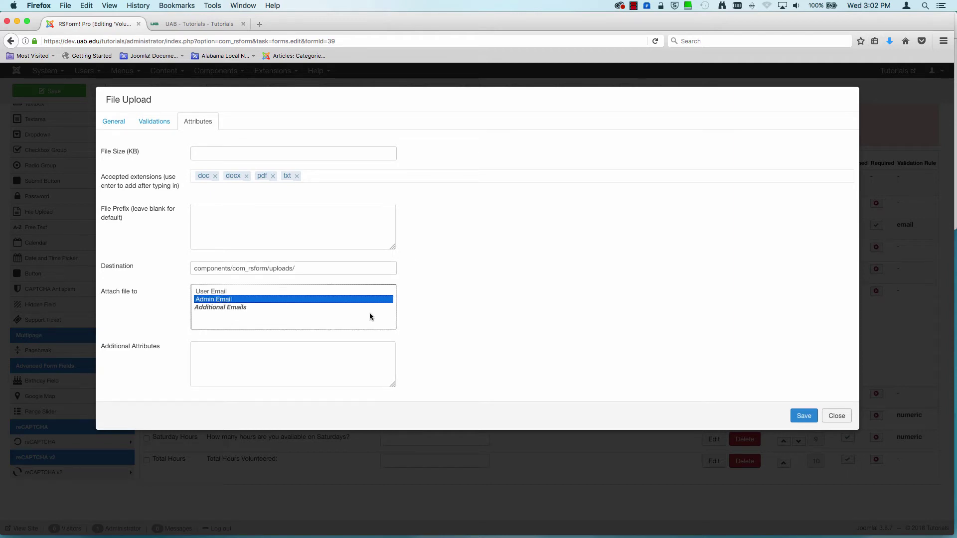
click(806, 418)
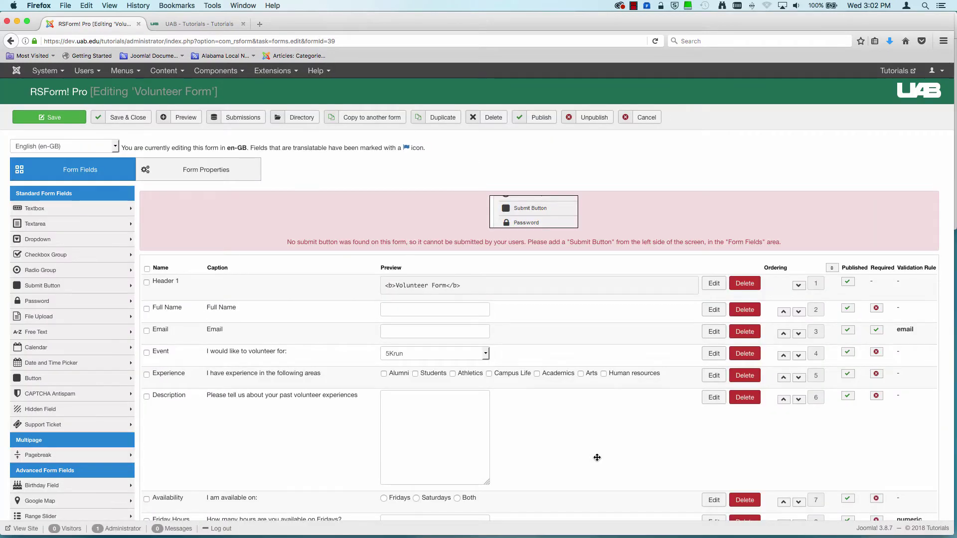
Step: Scroll down the field list to check the new Credentials row as field 11
scroll(598, 459, down, 5)
scroll(597, 458, down, 2)
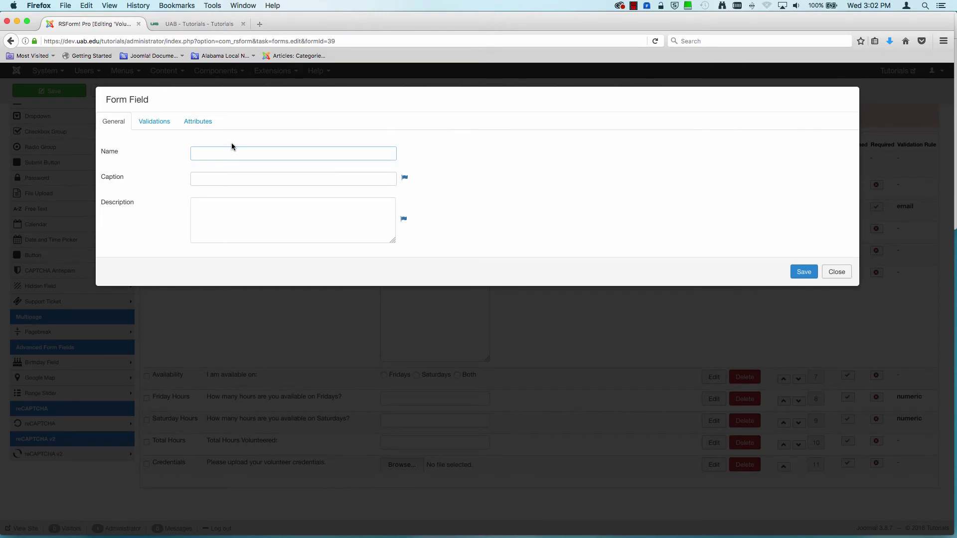
text(Reca)
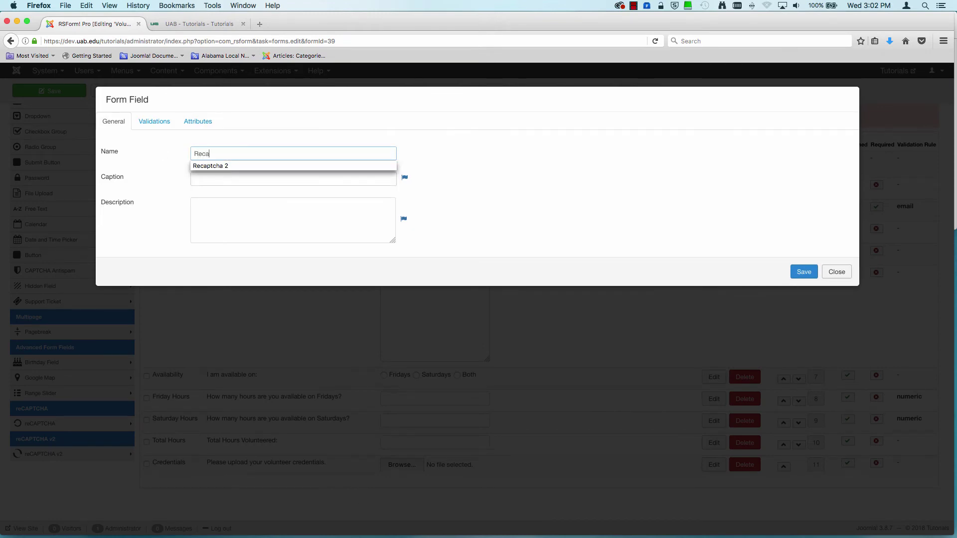
text(ptcha)
click(213, 166)
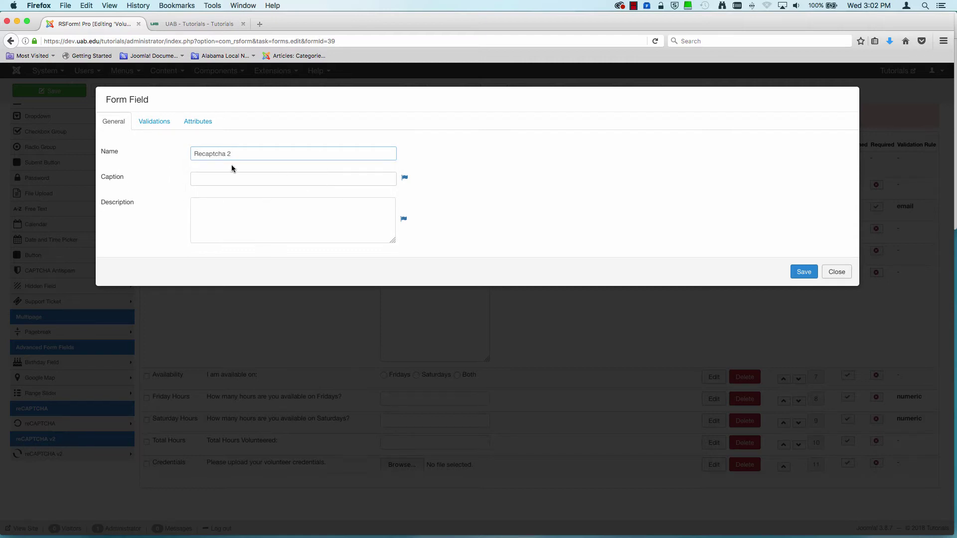
mouse_move(136, 205)
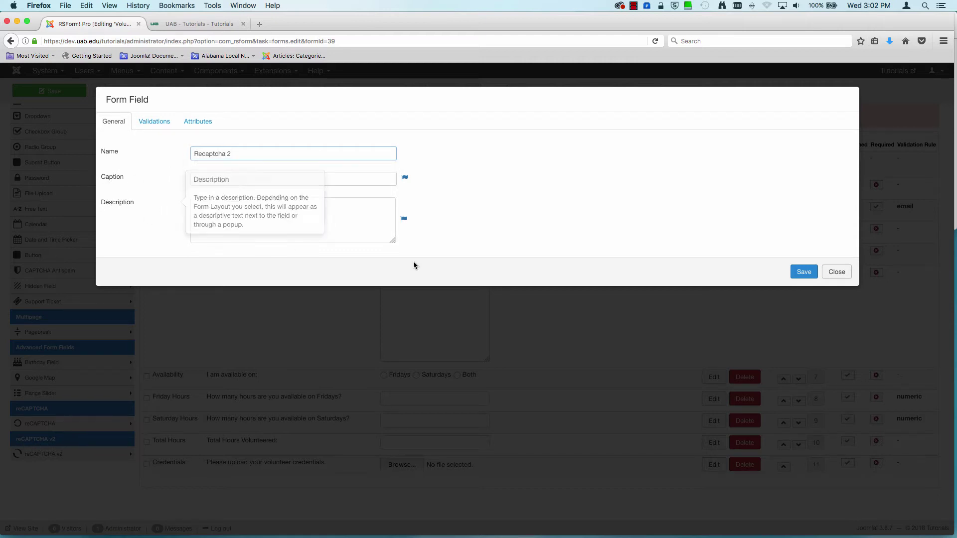
click(804, 272)
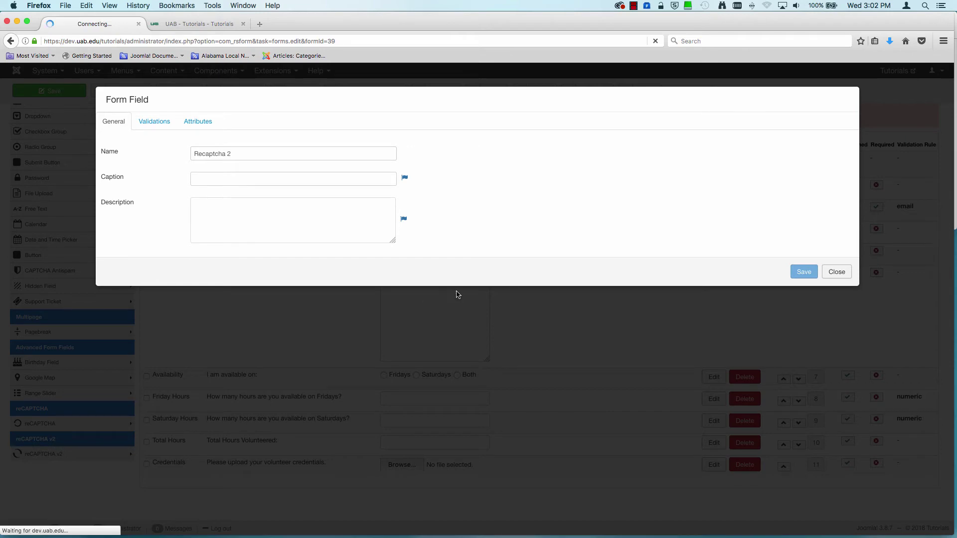
scroll(457, 292, down, 5)
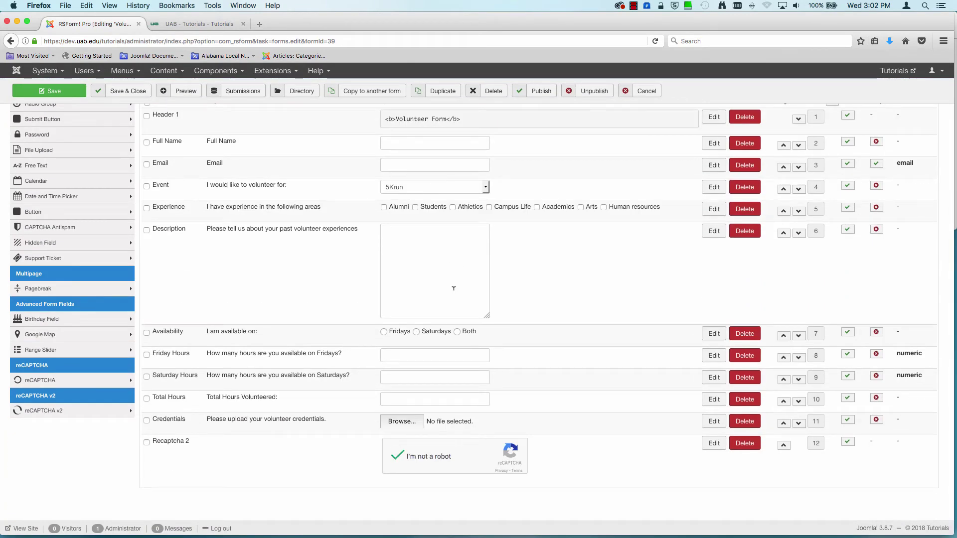
scroll(444, 288, up, 3)
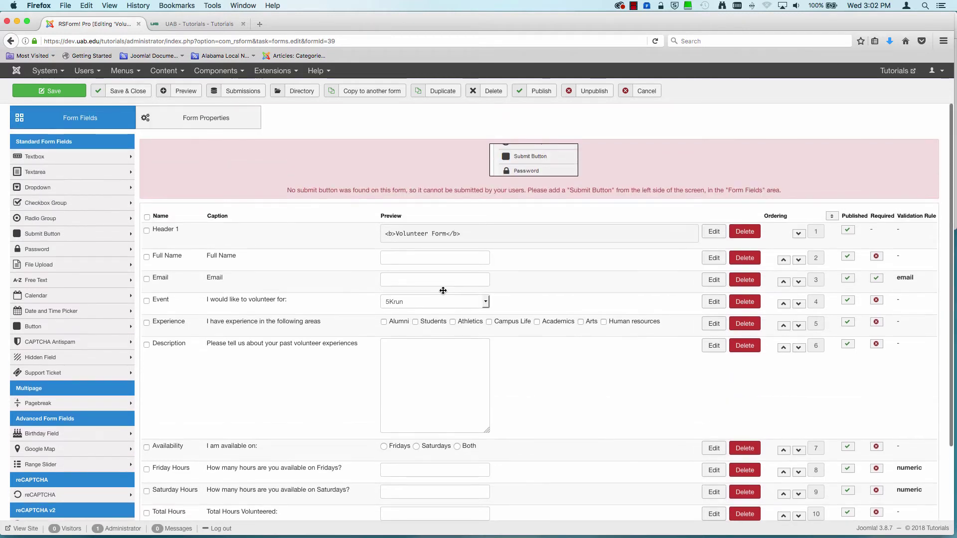
scroll(443, 288, up, 5)
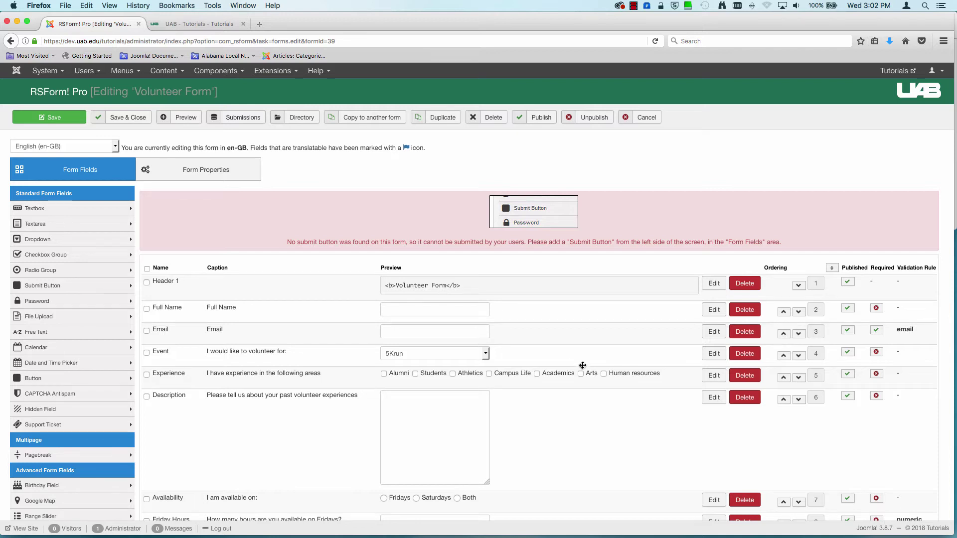
scroll(583, 366, down, 3)
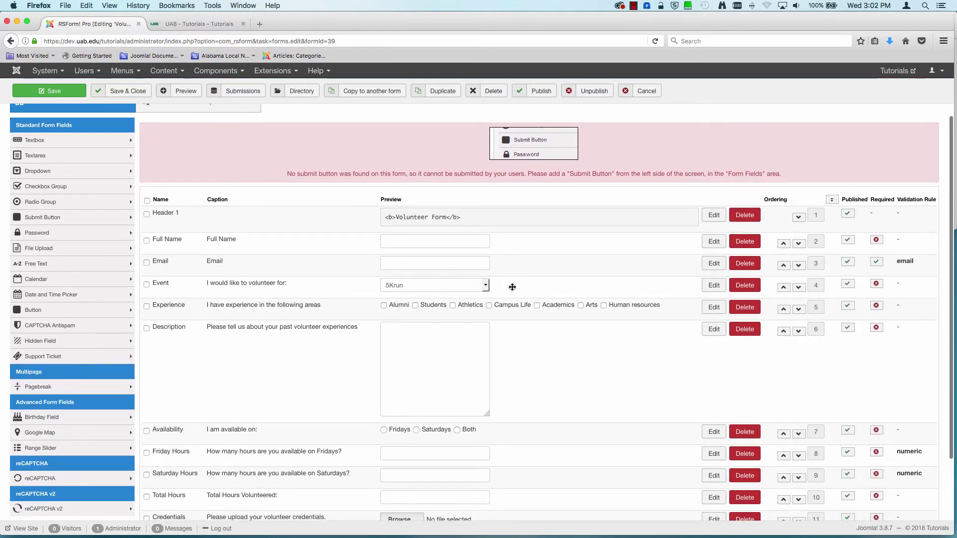
Step: Reopen the Event dropdown, check Other at the end of its items, and save it
click(714, 288)
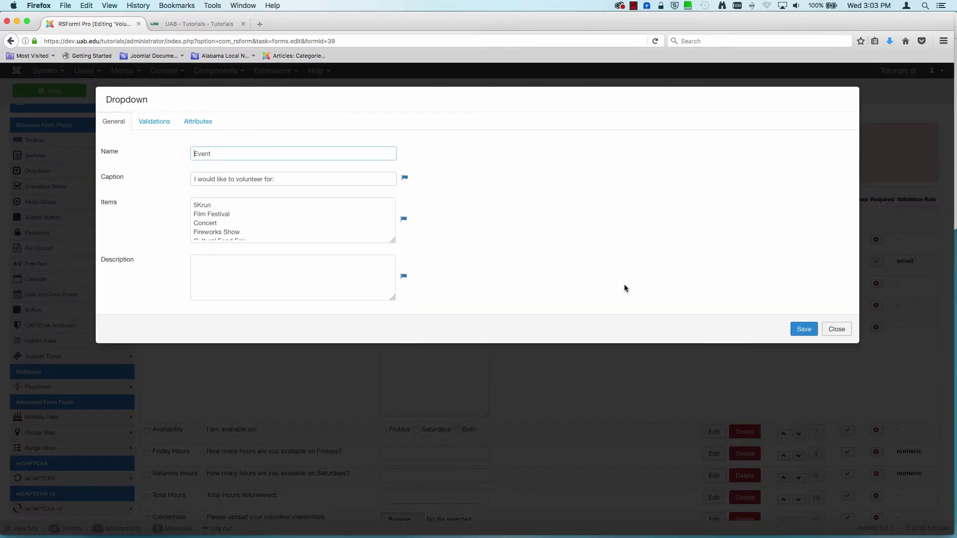
scroll(278, 220, down, 2)
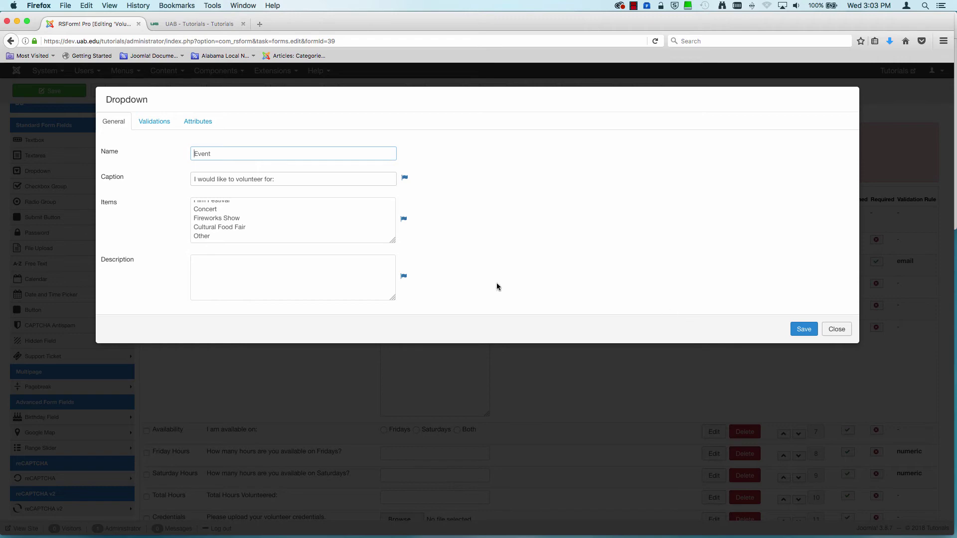
click(801, 329)
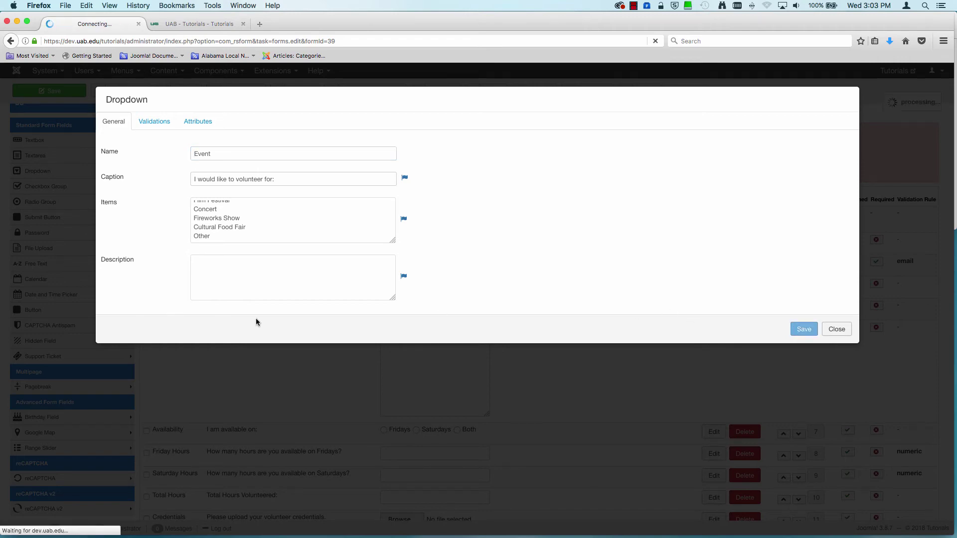
scroll(442, 293, down, 2)
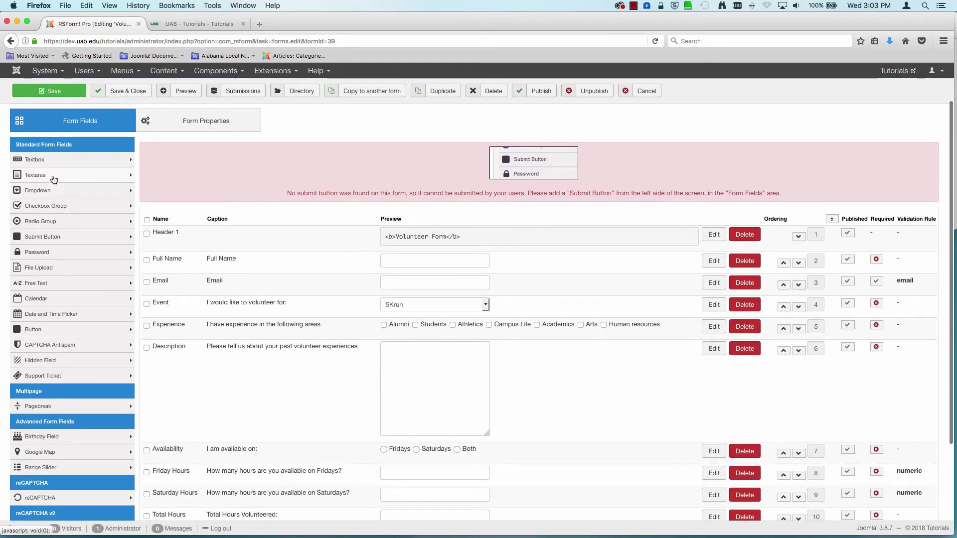
Step: Create a textbox with name and caption 'Other Event' and save it
click(34, 159)
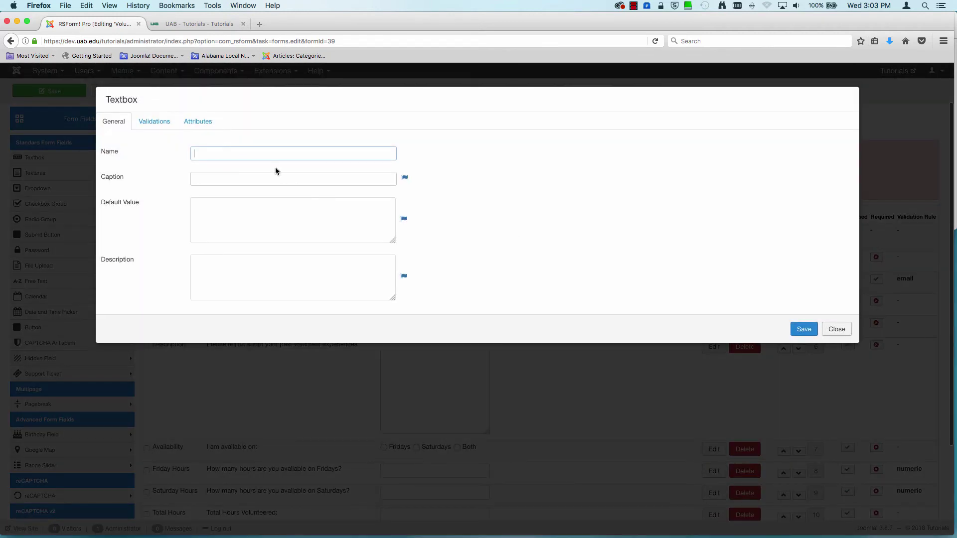
text(Other)
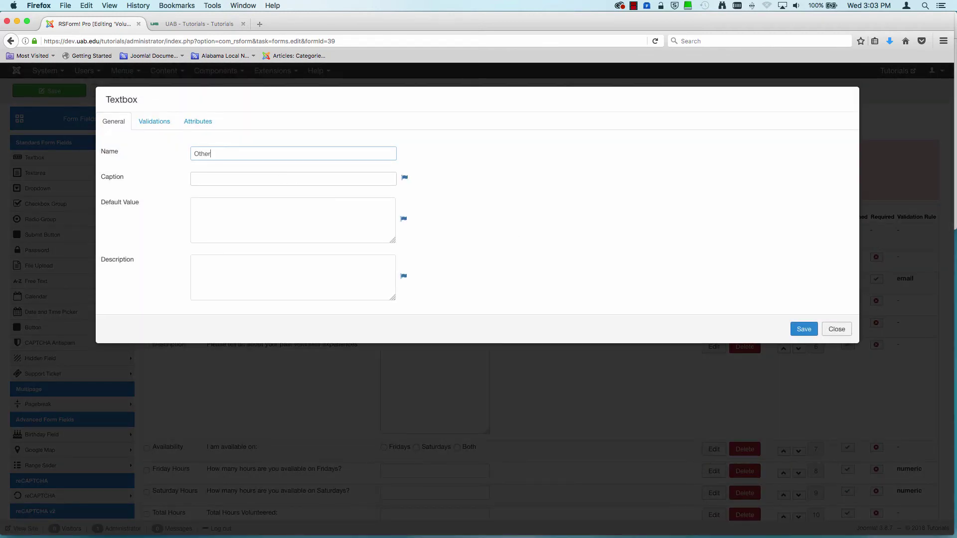
key(super+a)
key(super+c)
click(202, 175)
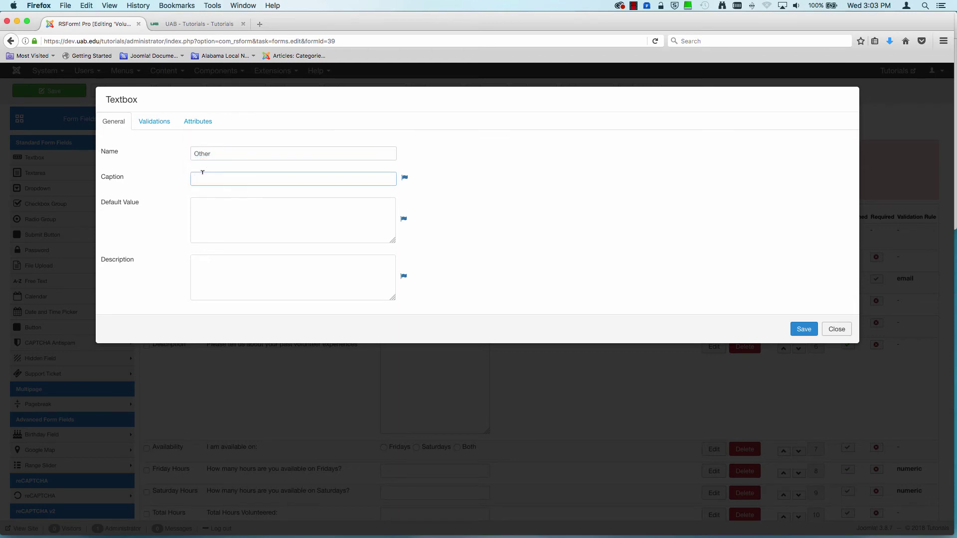
key(super+v)
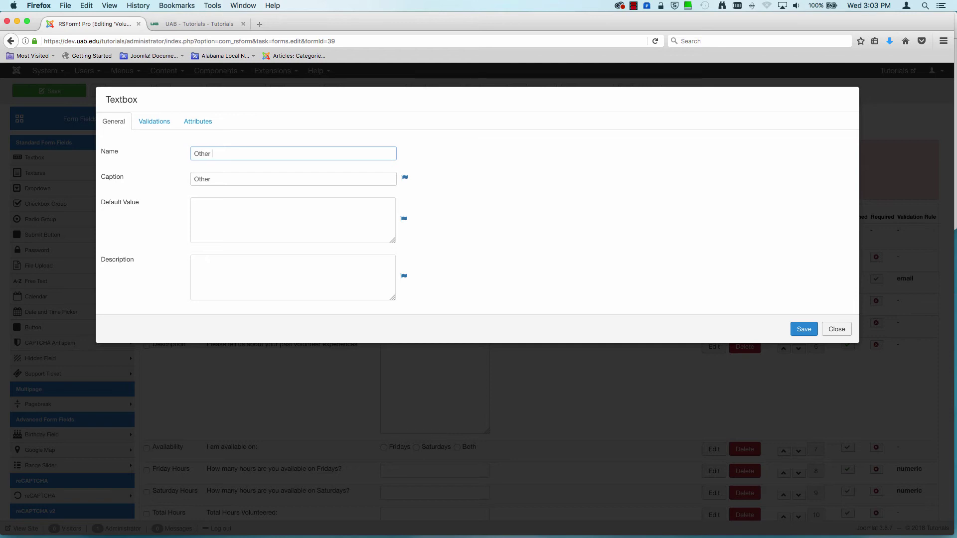
text(ent)
key(super+a)
key(super+c)
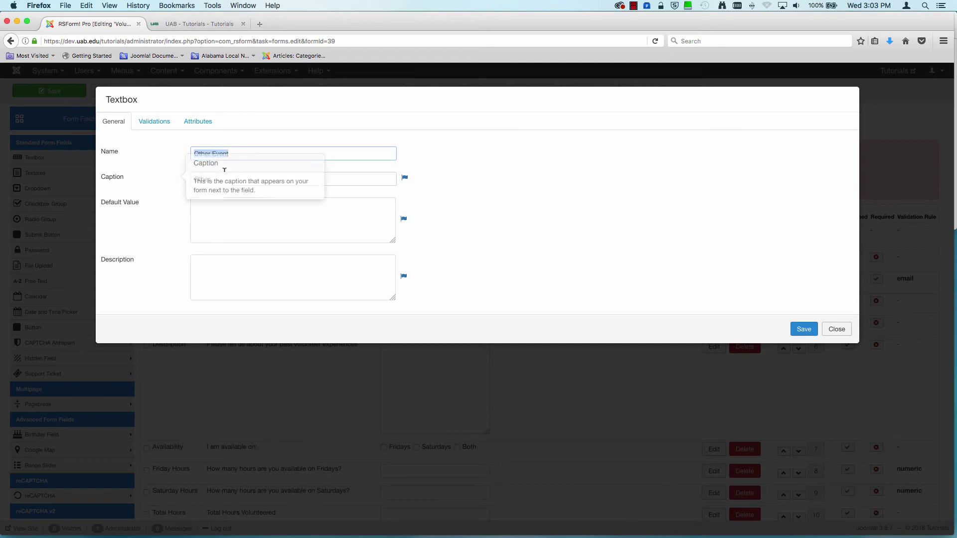
drag(228, 178, 70, 167)
key(super+v)
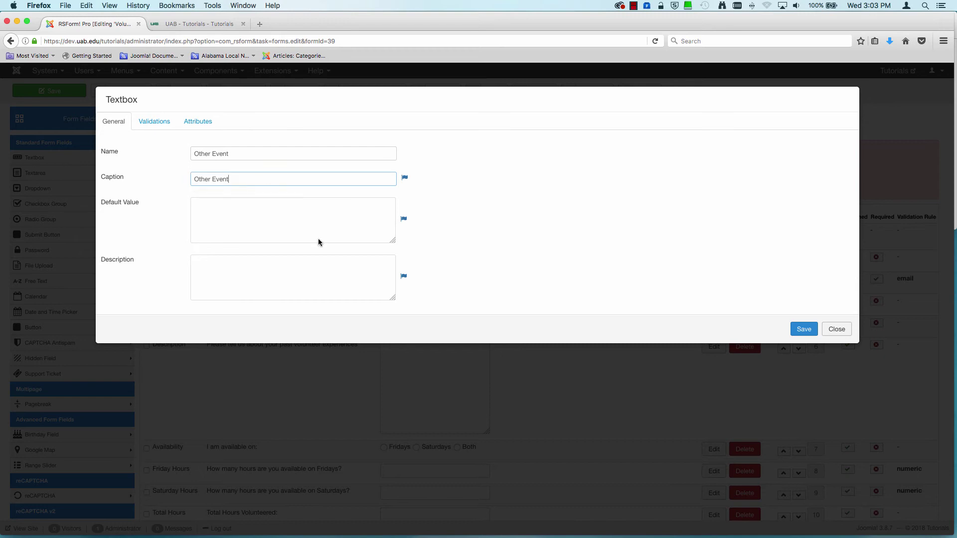
click(814, 333)
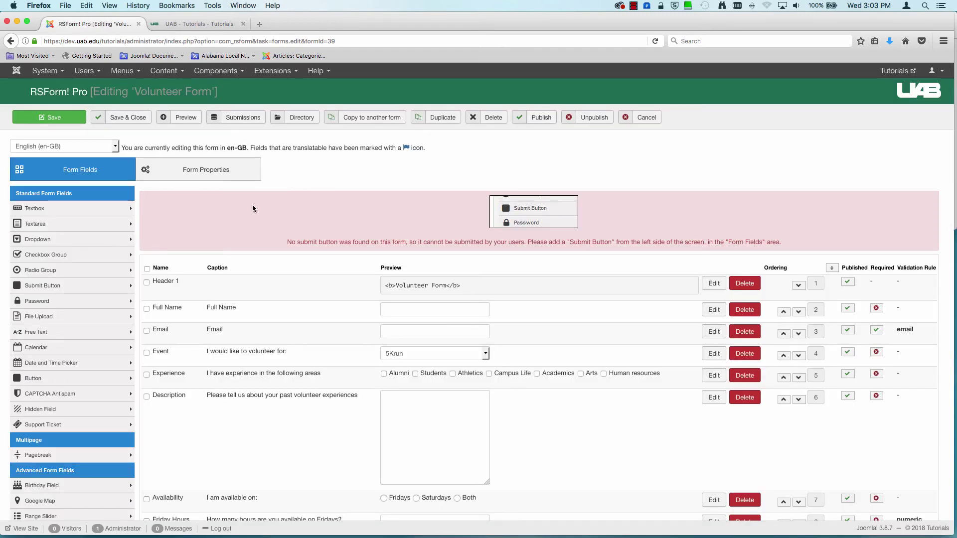
Step: Save the Volunteer Form and scroll its field list to confirm Other Event is field 13
click(58, 121)
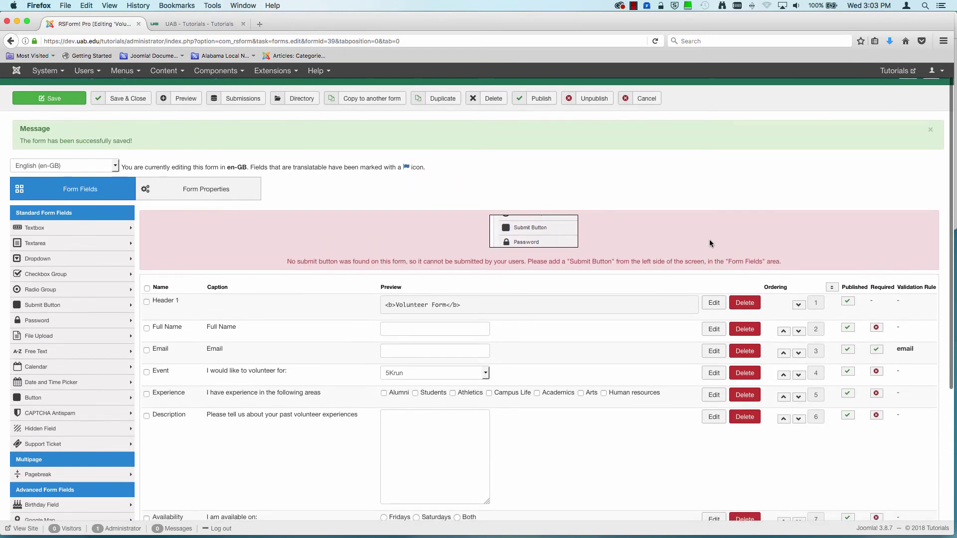
scroll(710, 240, down, 3)
scroll(710, 243, down, 3)
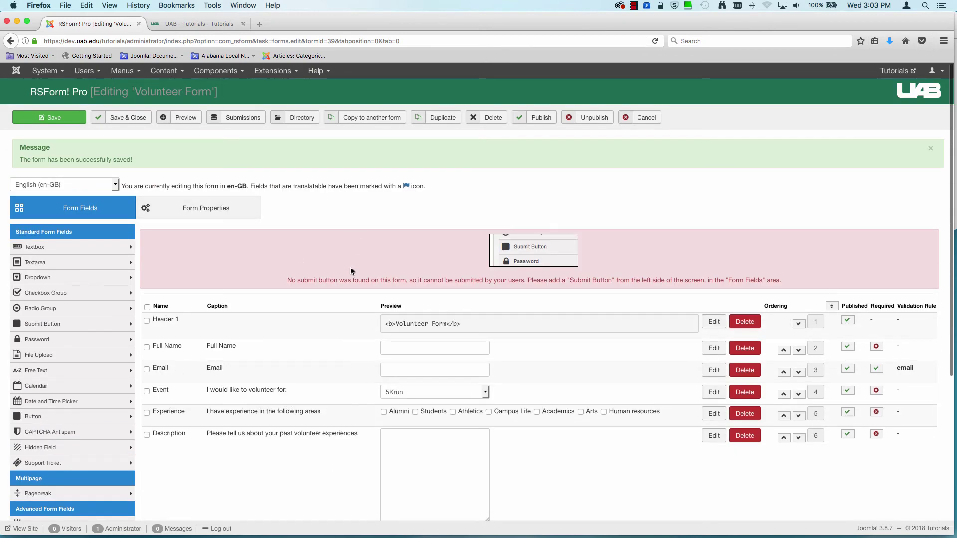
scroll(386, 266, down, 1)
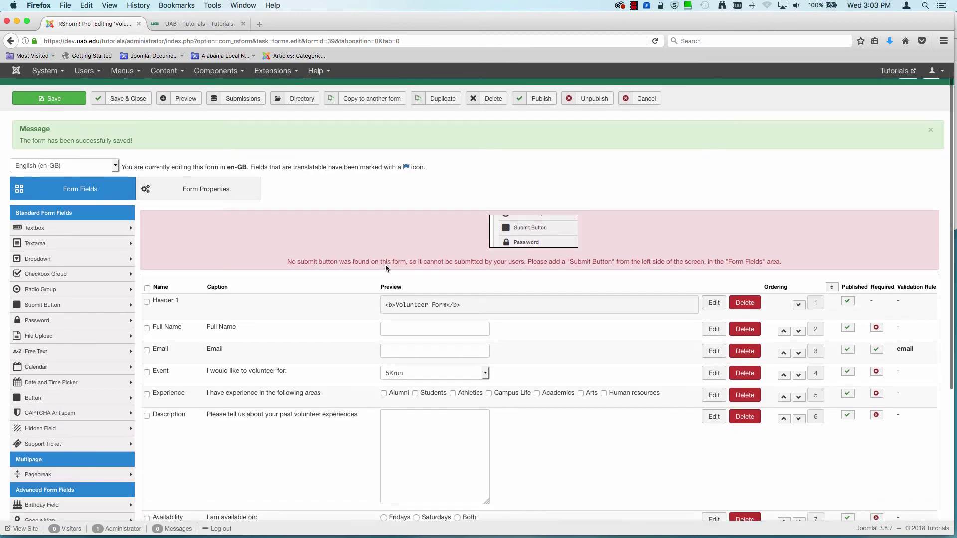
scroll(386, 268, down, 5)
scroll(386, 268, up, 6)
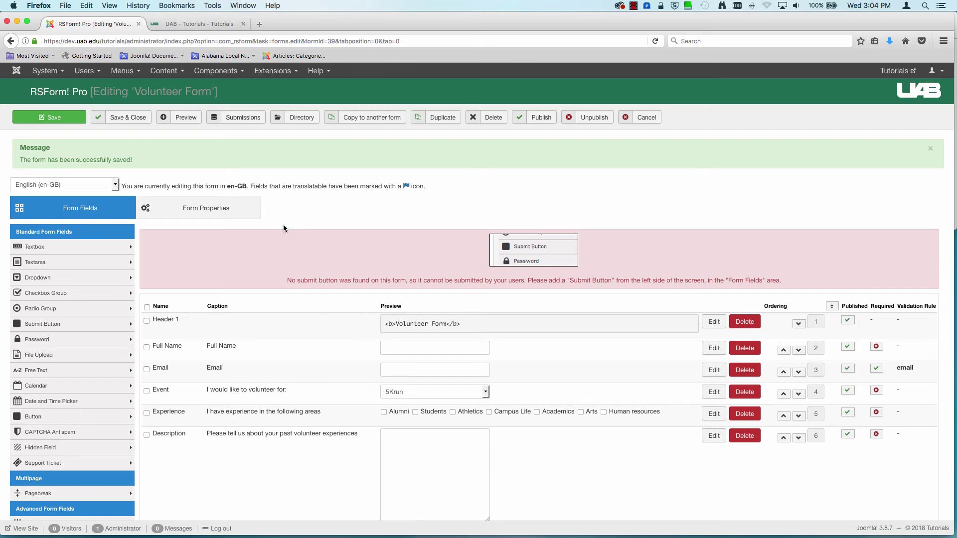
Step: Add a Submit Button field with both Name and Label set to 'Submit', and save it
click(57, 325)
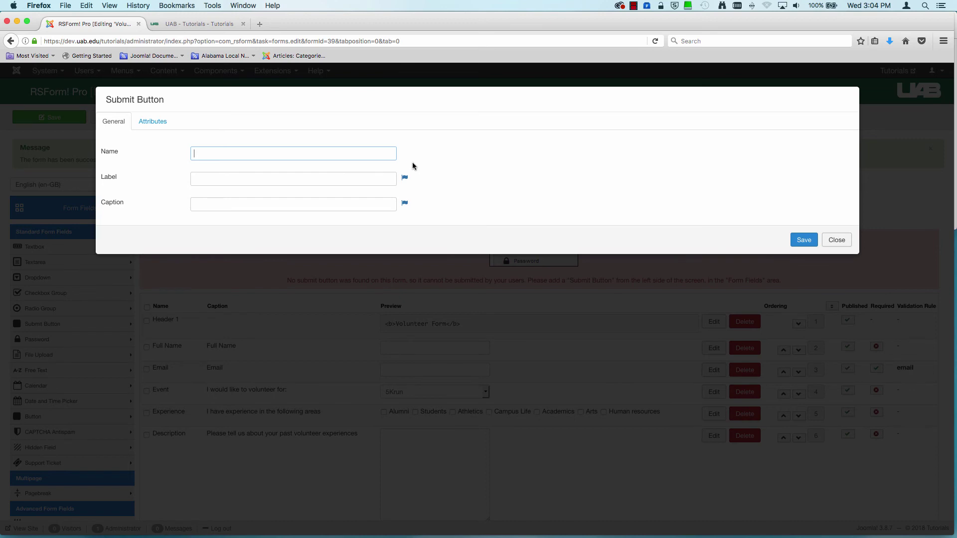
text(Submit)
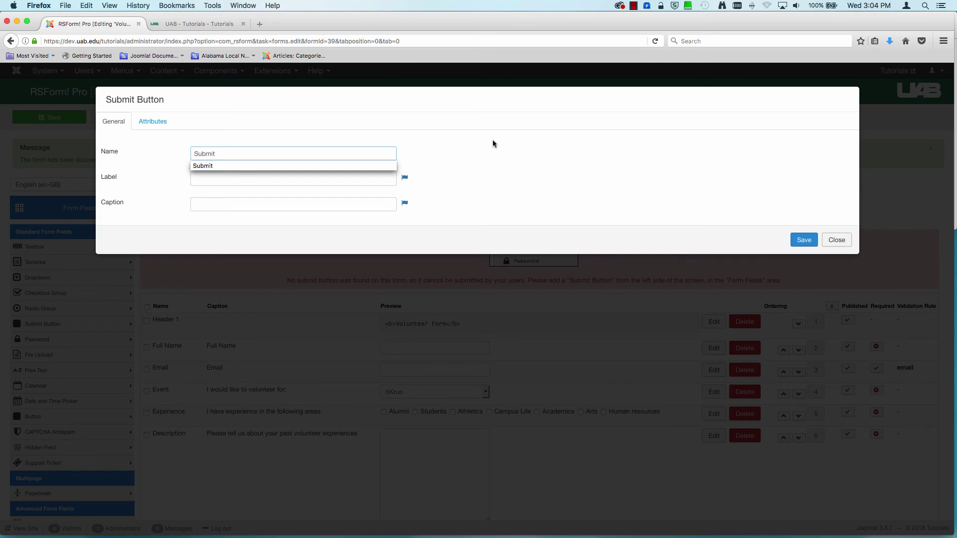
key(Return)
double_click(231, 151)
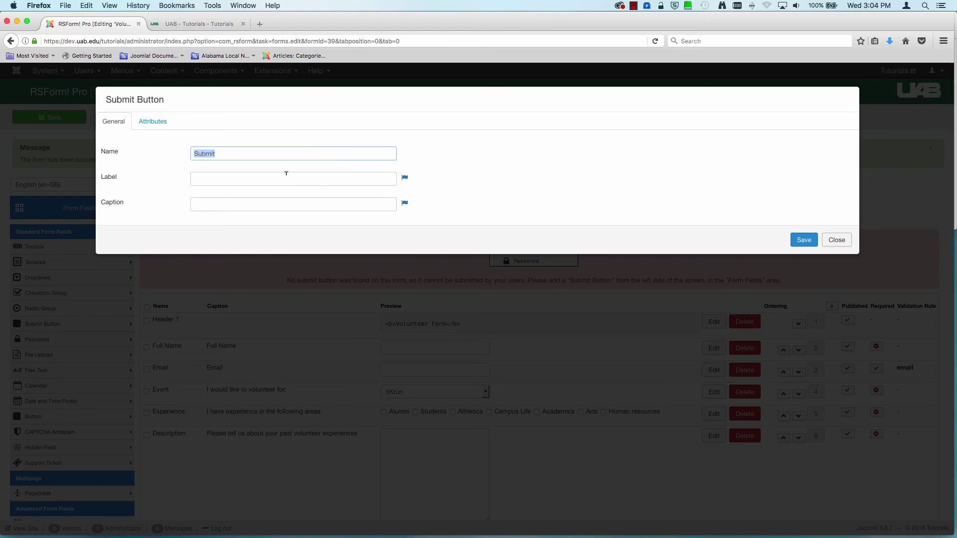
click(250, 178)
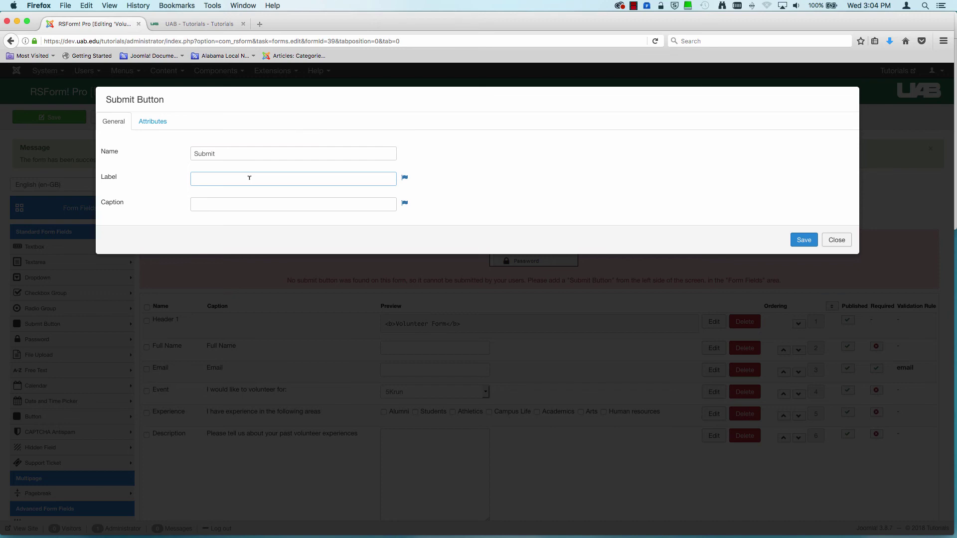
text(Submit)
key(Down)
key(Return)
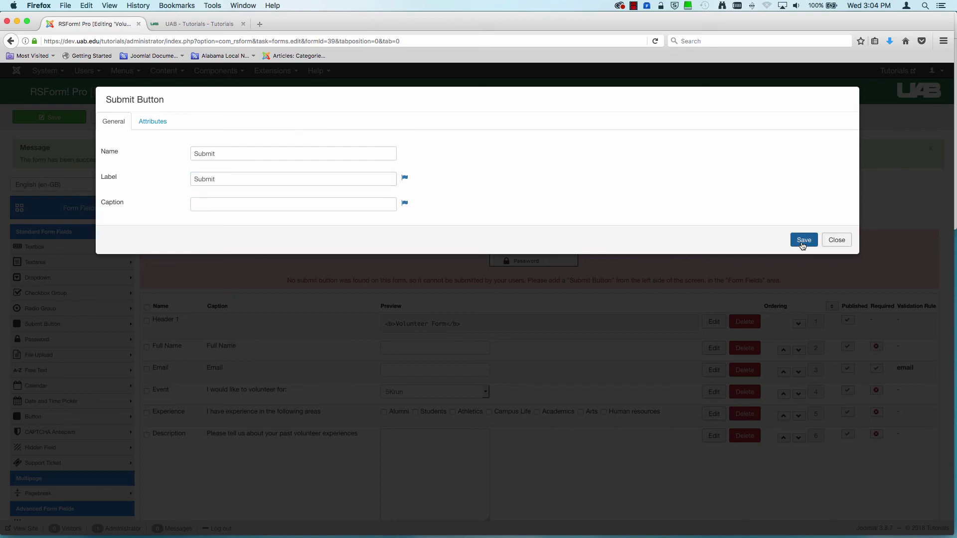
click(803, 241)
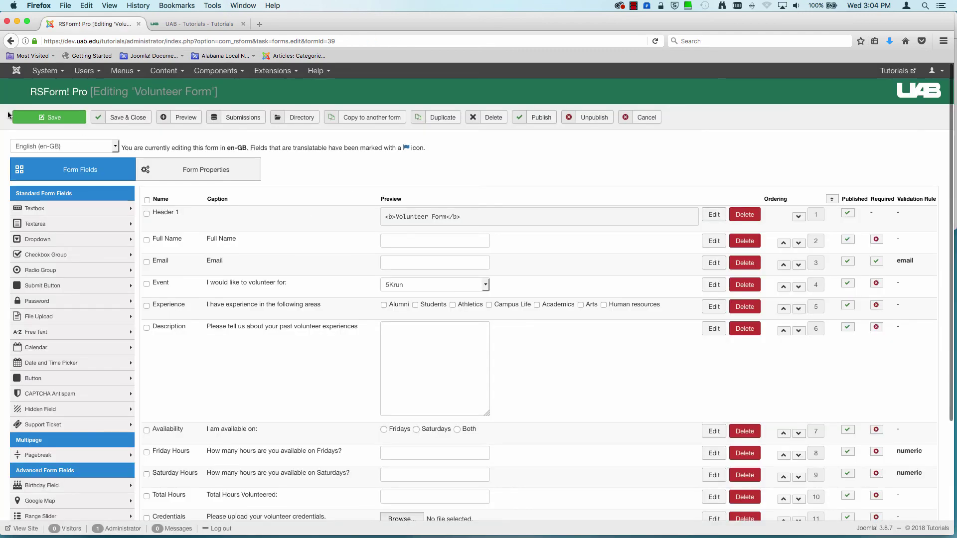
Step: Save the Volunteer Form, then drag the Other Event row up to sit directly under Event
click(15, 117)
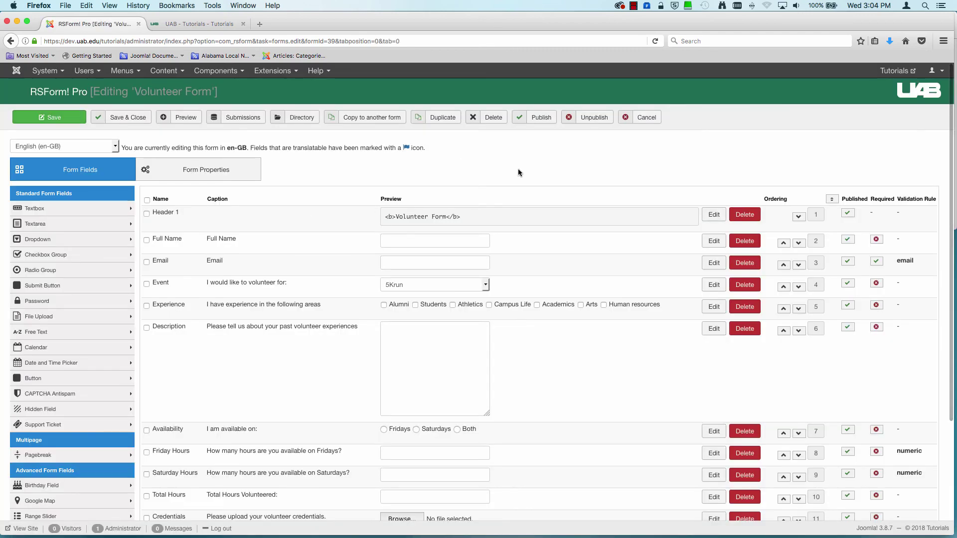
scroll(518, 173, down, 5)
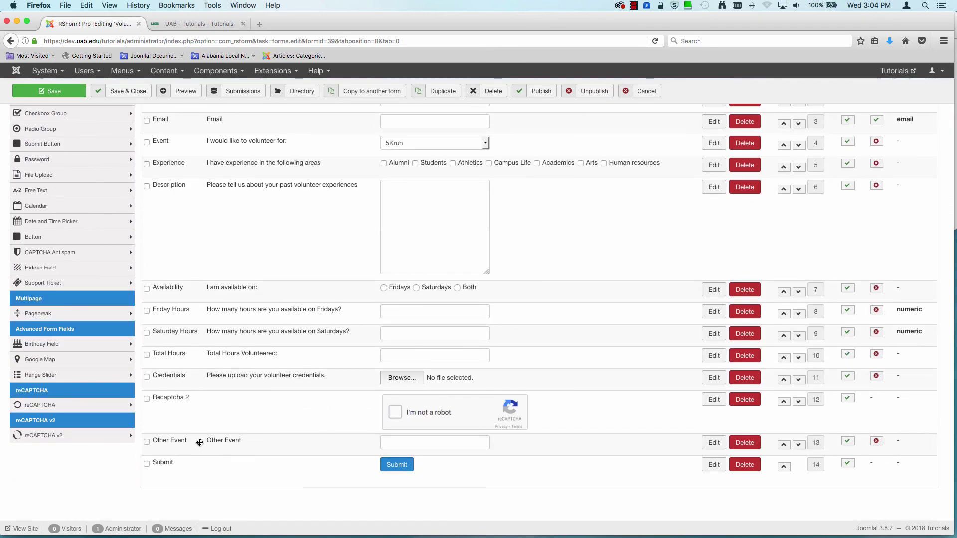
drag(199, 443, 246, 166)
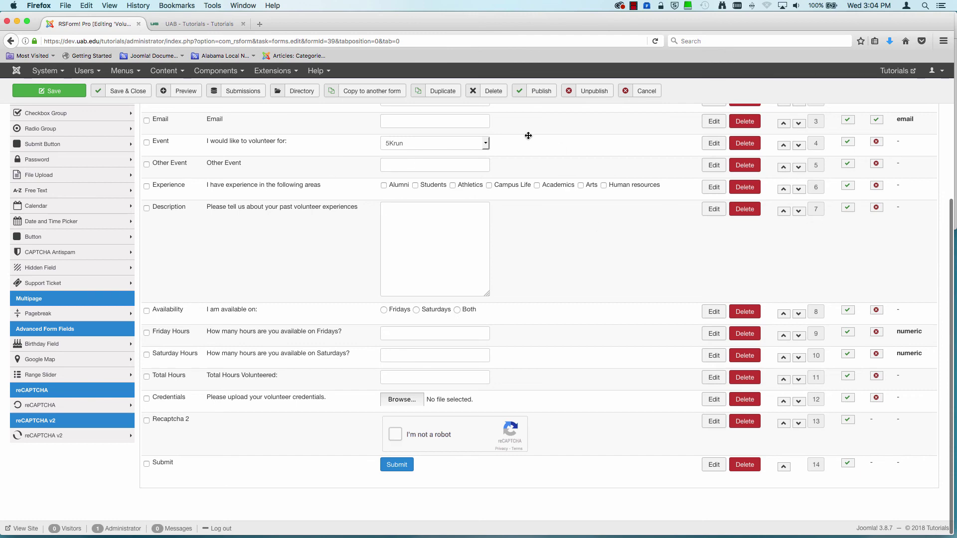
Step: In the Event dropdown's Items, change '5Krun' to '5K run' and save the field
click(714, 144)
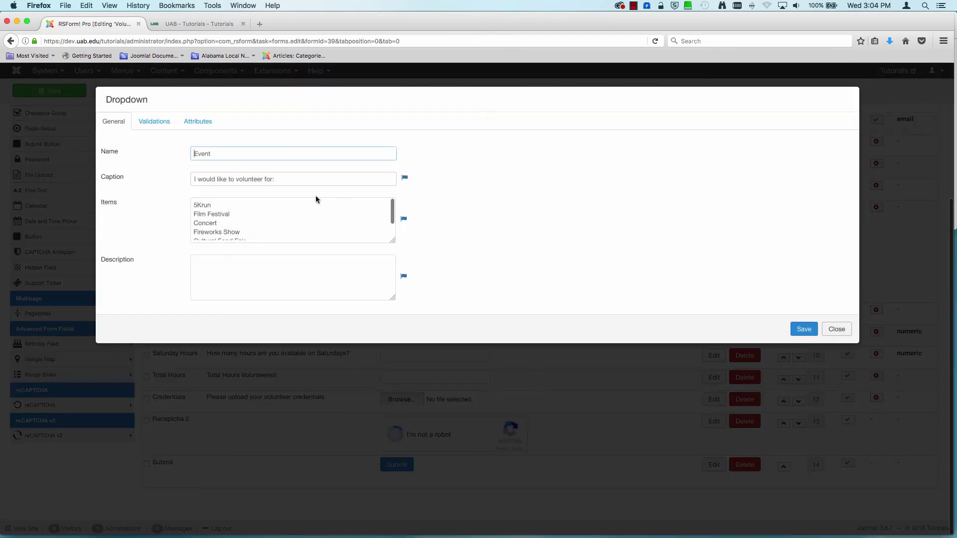
click(200, 205)
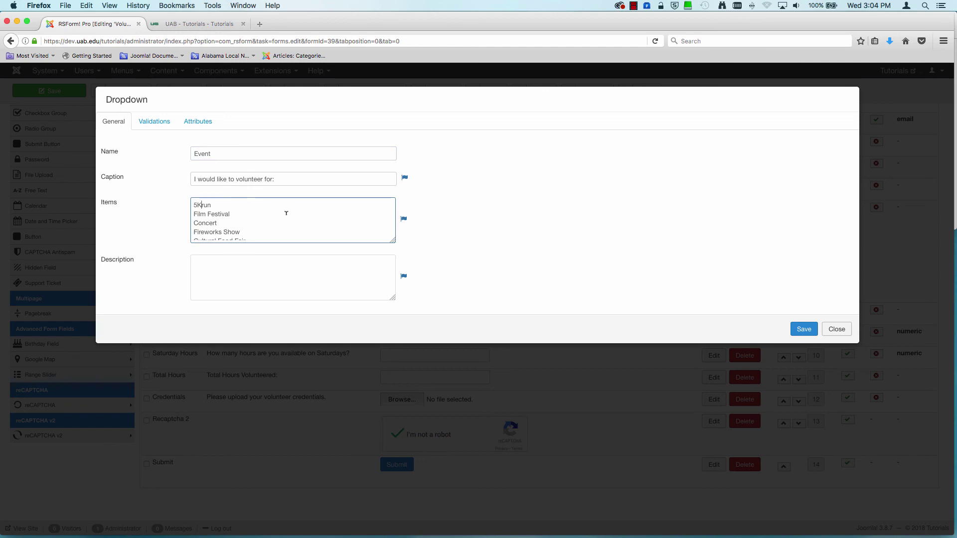
click(803, 329)
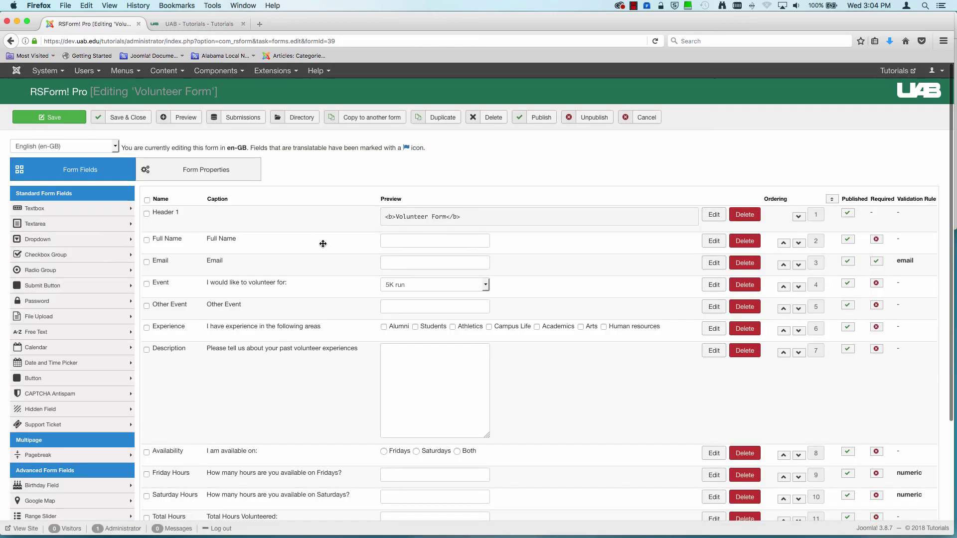
scroll(639, 280, down, 5)
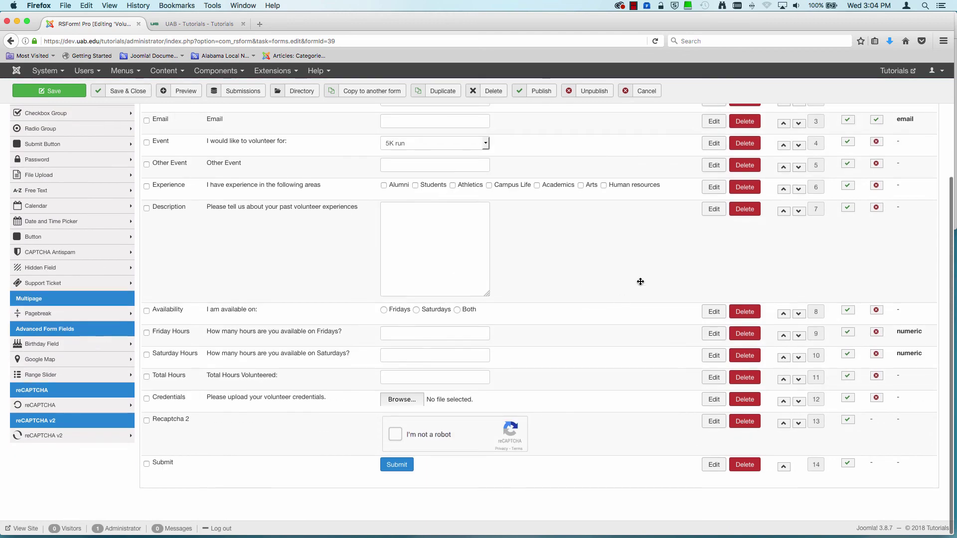